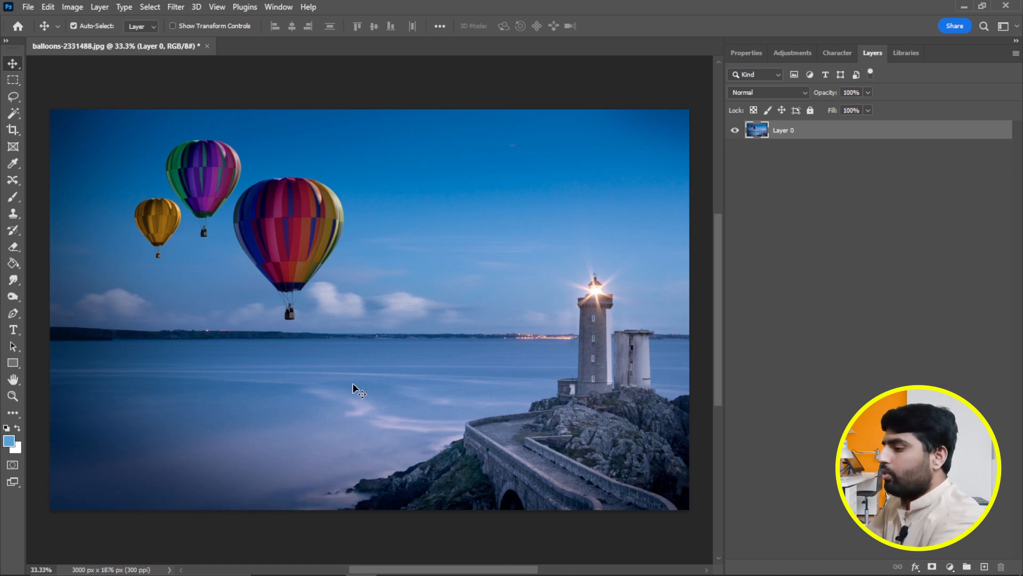
pyautogui.click(15, 180)
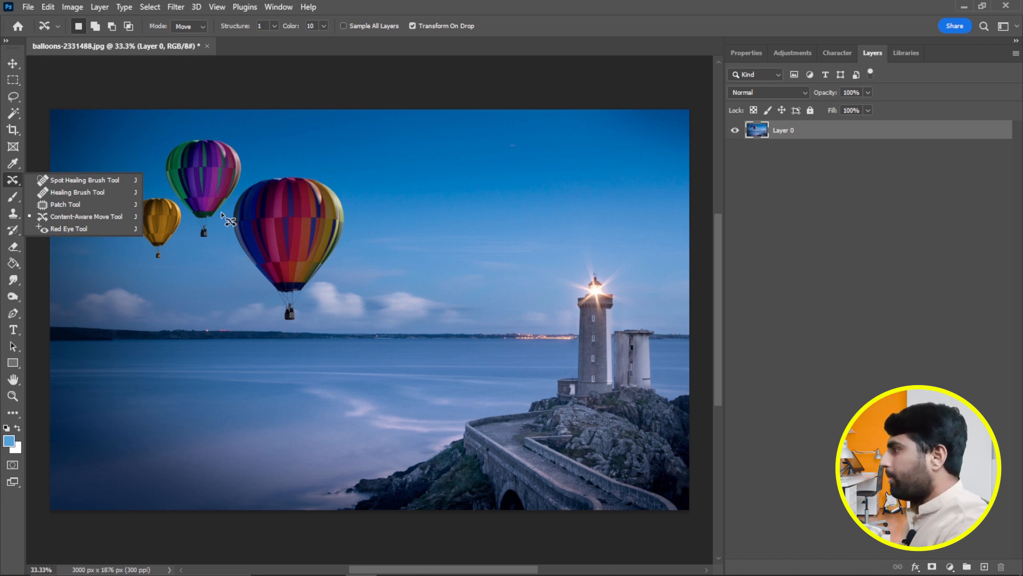
pyautogui.click(13, 64)
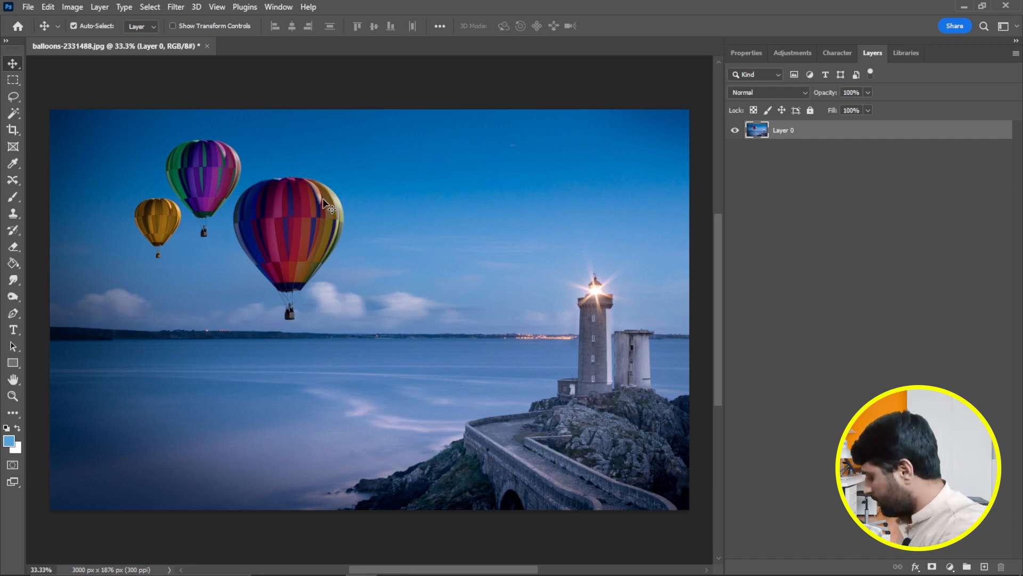
# Step: Try erasing part of the large balloon with the Eraser tool, and undo the stroke
pyautogui.press('e')
pyautogui.moveTo(270, 187)
pyautogui.mouseDown()
pyautogui.moveTo(277, 214)
pyautogui.moveTo(320, 221)
pyautogui.mouseUp()
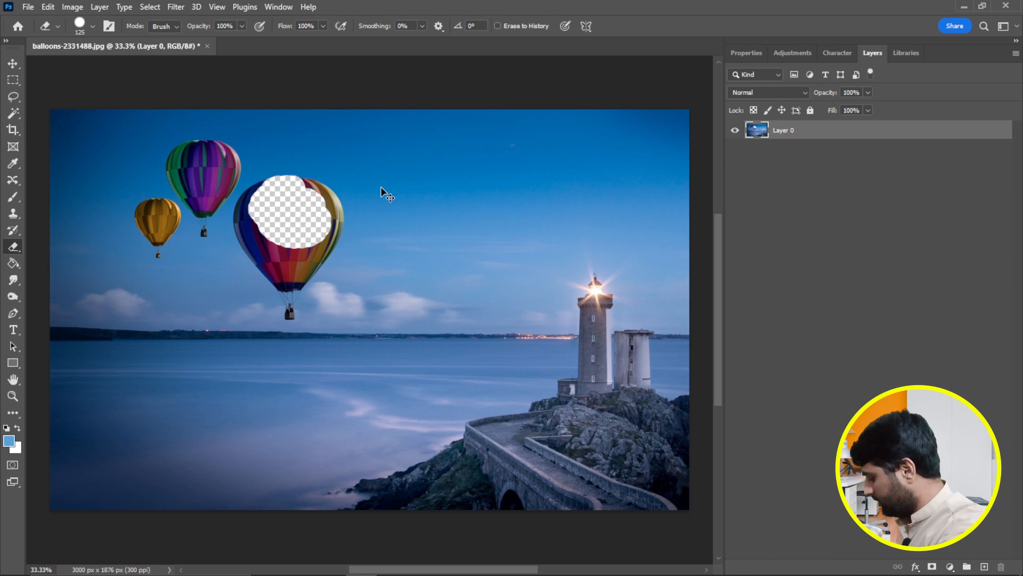
pyautogui.hotkey('ctrl', 'z')
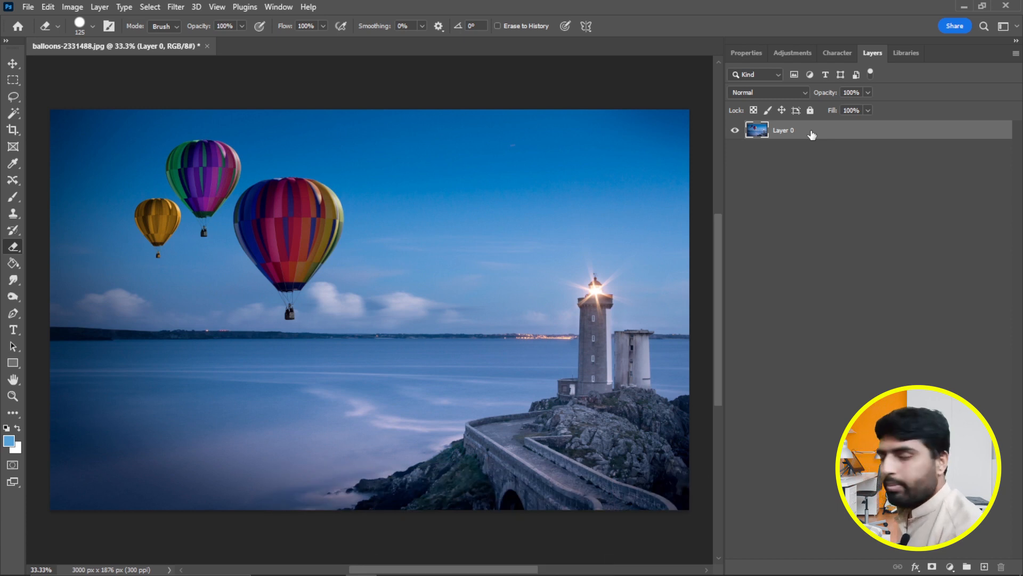
# Step: Duplicate Layer 0 and select the large balloon on the copy with the Quick Selection tool
pyautogui.hotkey('ctrl', 'j')
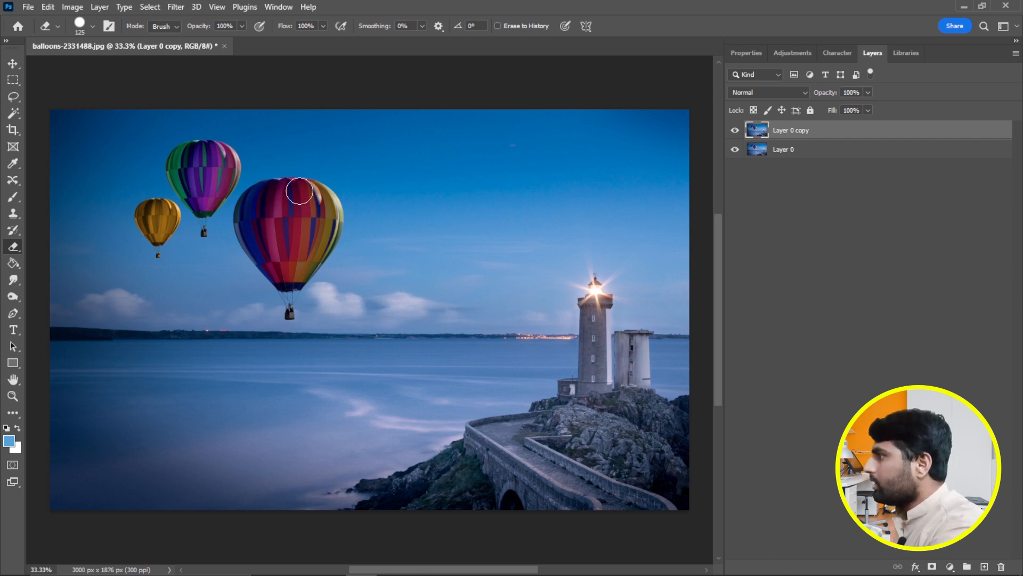
pyautogui.click(13, 113)
pyautogui.rightClick(13, 113)
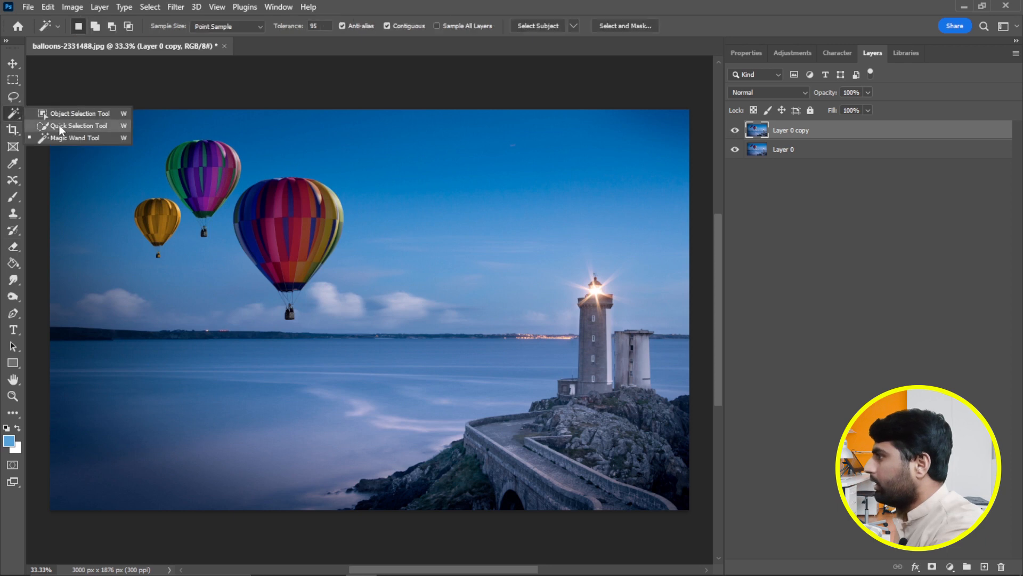
pyautogui.click(59, 123)
pyautogui.moveTo(307, 205)
pyautogui.mouseDown()
pyautogui.moveTo(279, 226)
pyautogui.moveTo(336, 213)
pyautogui.mouseUp()
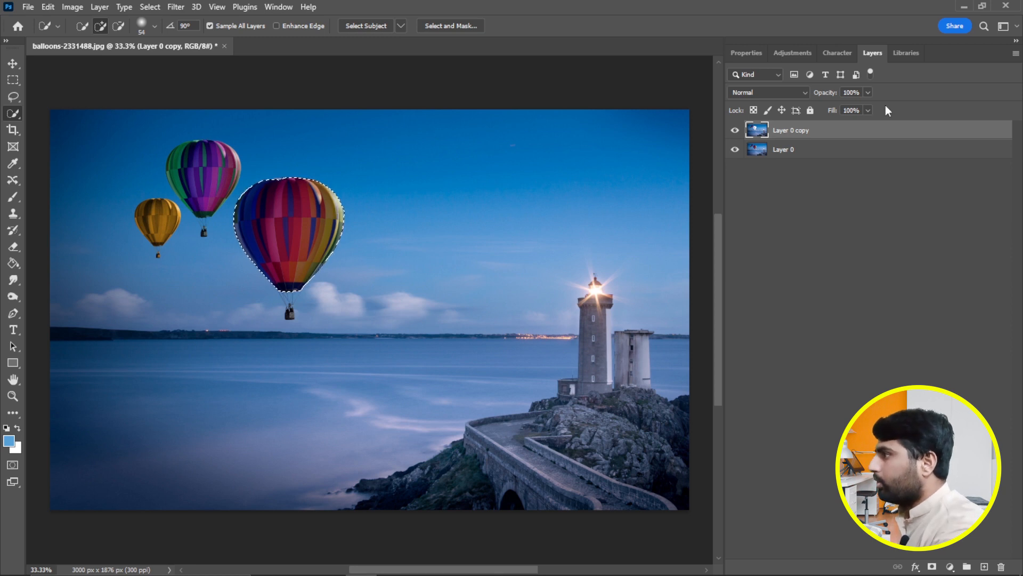
# Step: Try deleting the selected balloon from the copy with Layer 0 hidden, restore both, and clear the selection
pyautogui.click(735, 151)
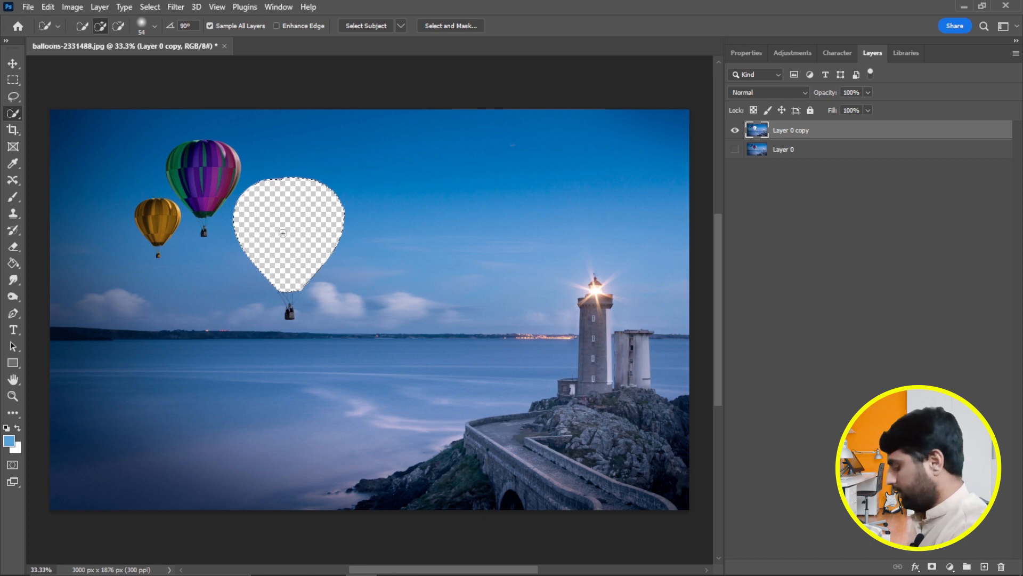
pyautogui.hotkey('ctrl', 'z')
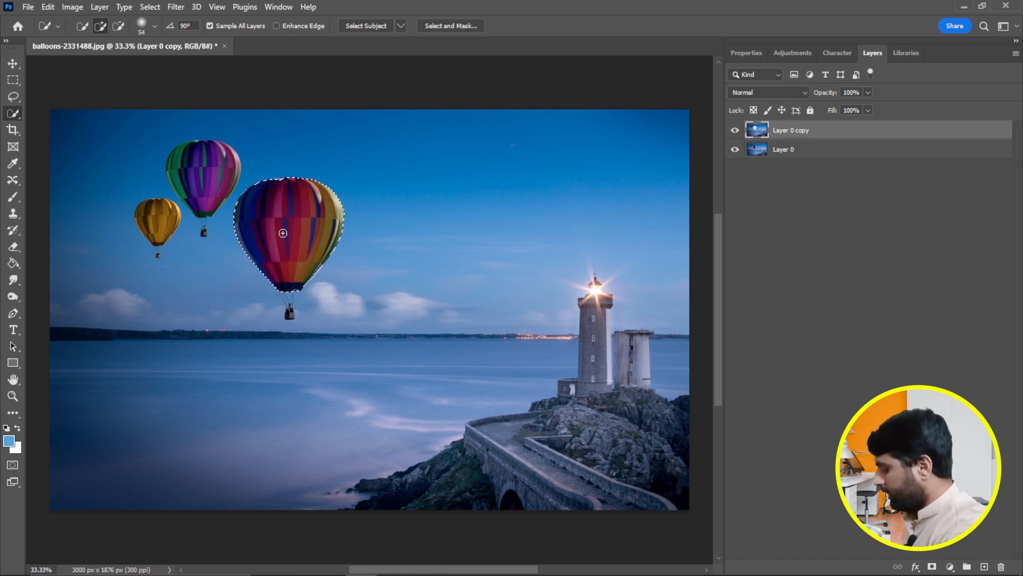
pyautogui.hotkey('ctrl', 'd')
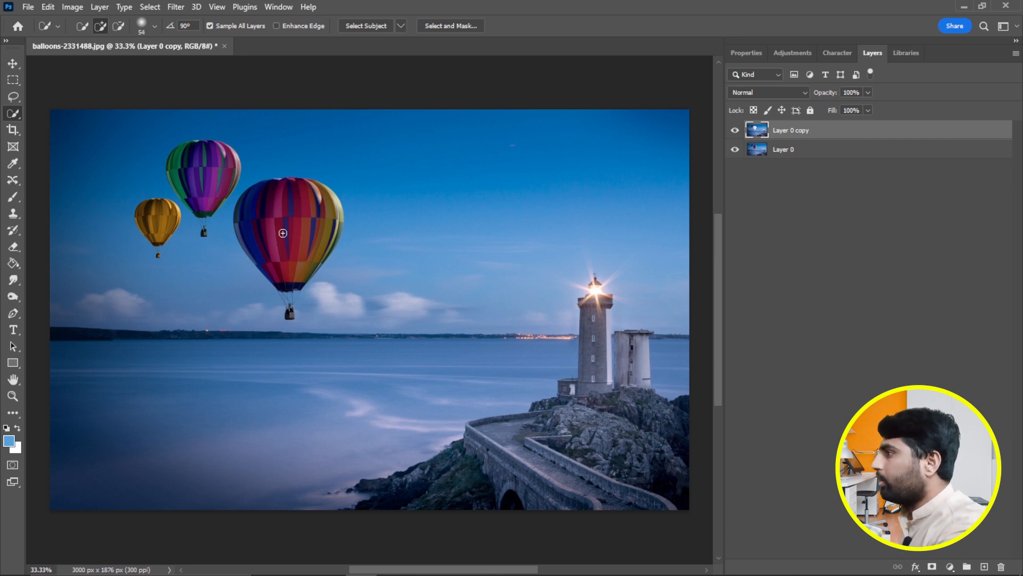
# Step: Select the large balloon with the Quick Selection tool and fill it using Content-Aware in Normal mode at 100% opacity
pyautogui.moveTo(285, 196)
pyautogui.mouseDown()
pyautogui.moveTo(268, 209)
pyautogui.moveTo(337, 200)
pyautogui.moveTo(330, 206)
pyautogui.mouseUp()
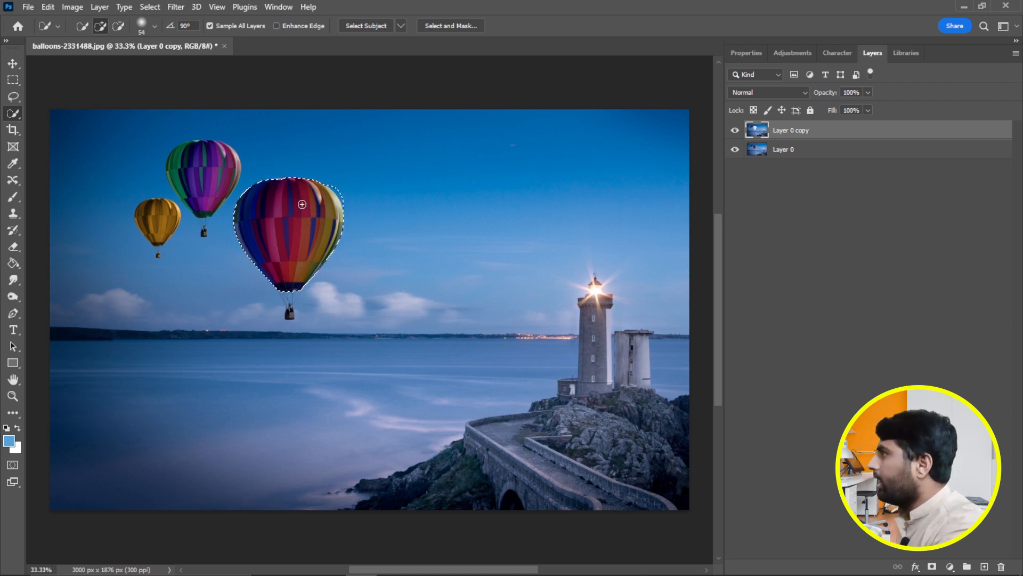
pyautogui.click(48, 7)
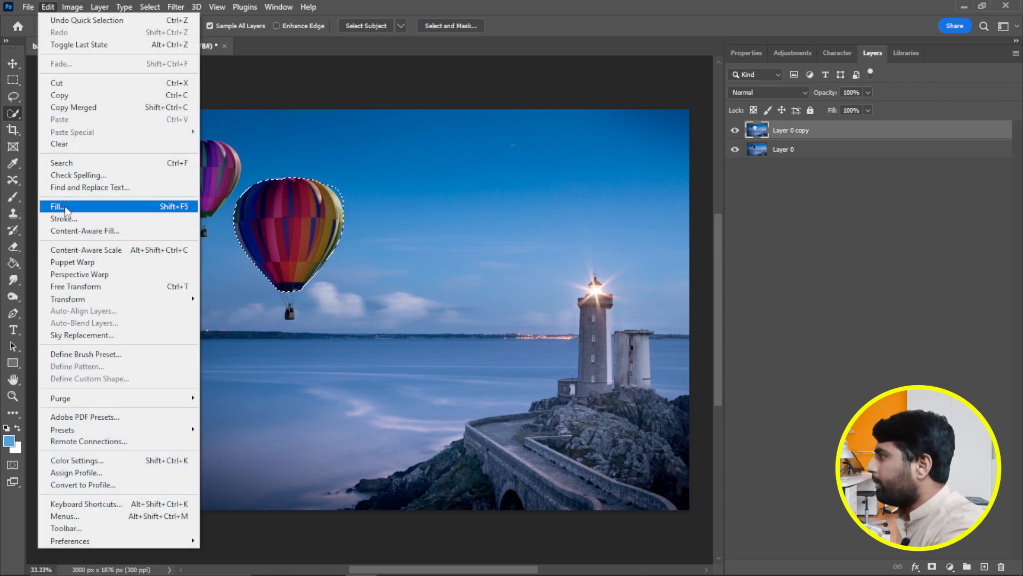
pyautogui.click(85, 207)
pyautogui.click(404, 133)
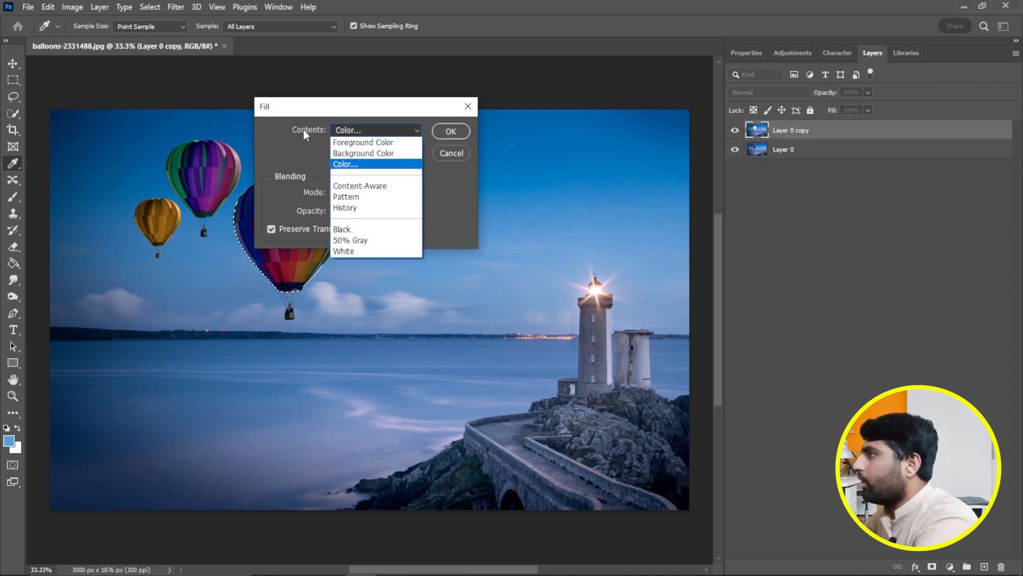
pyautogui.click(369, 188)
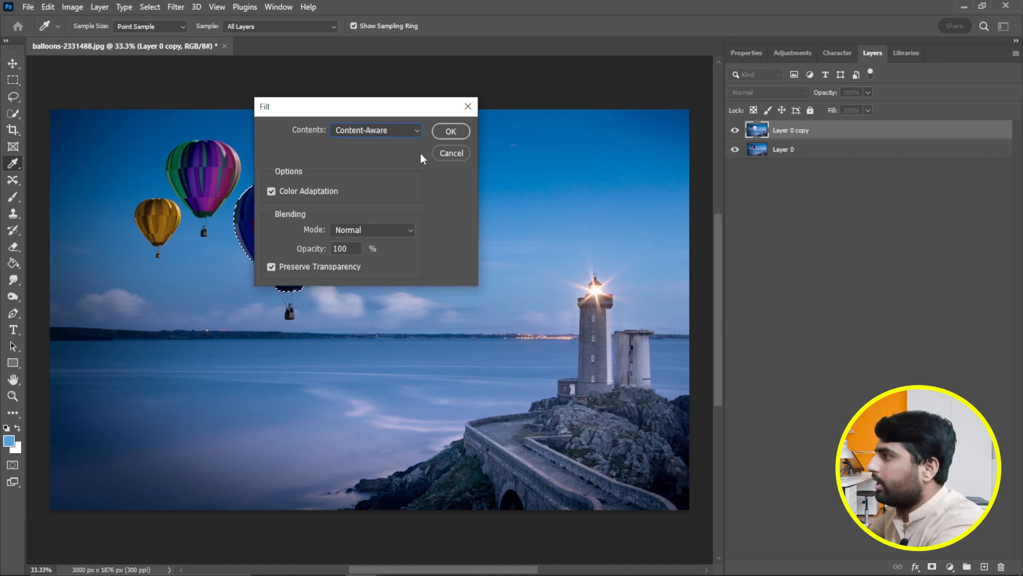
pyautogui.click(451, 132)
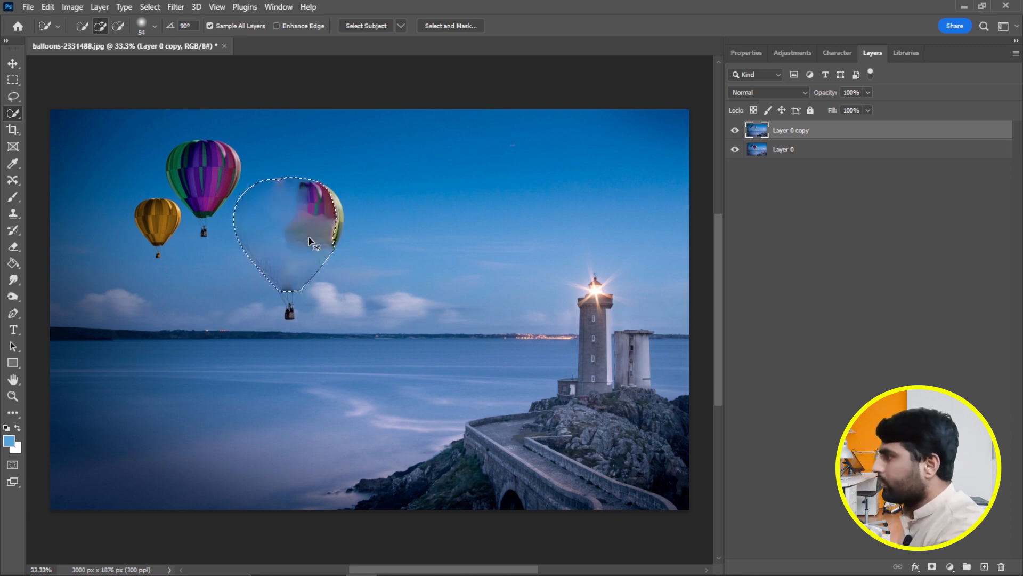
# Step: Undo the content-aware fill of the large balloon and clear its selection
pyautogui.hotkey('ctrl', 'd')
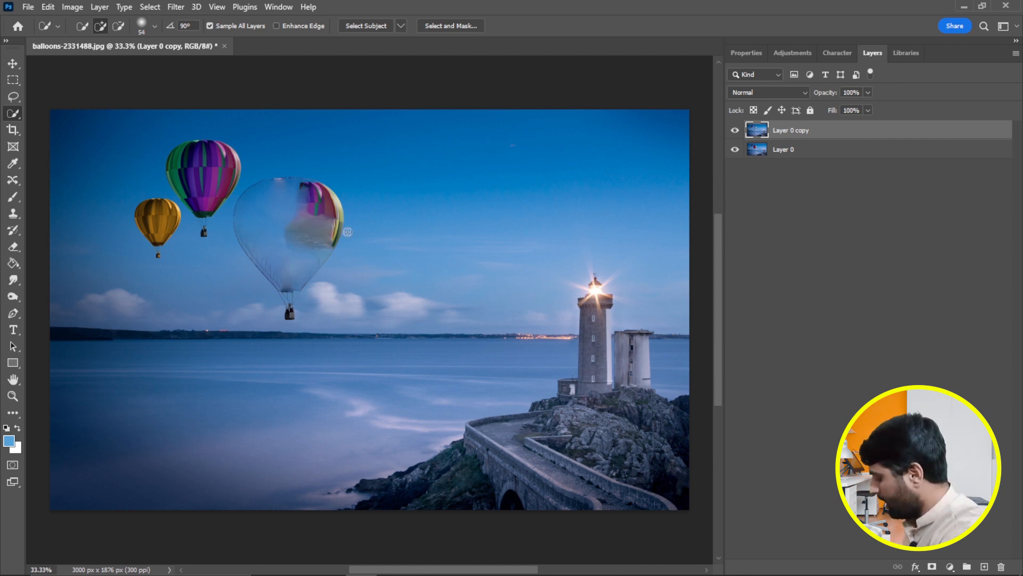
pyautogui.hotkey('ctrl', 'z')
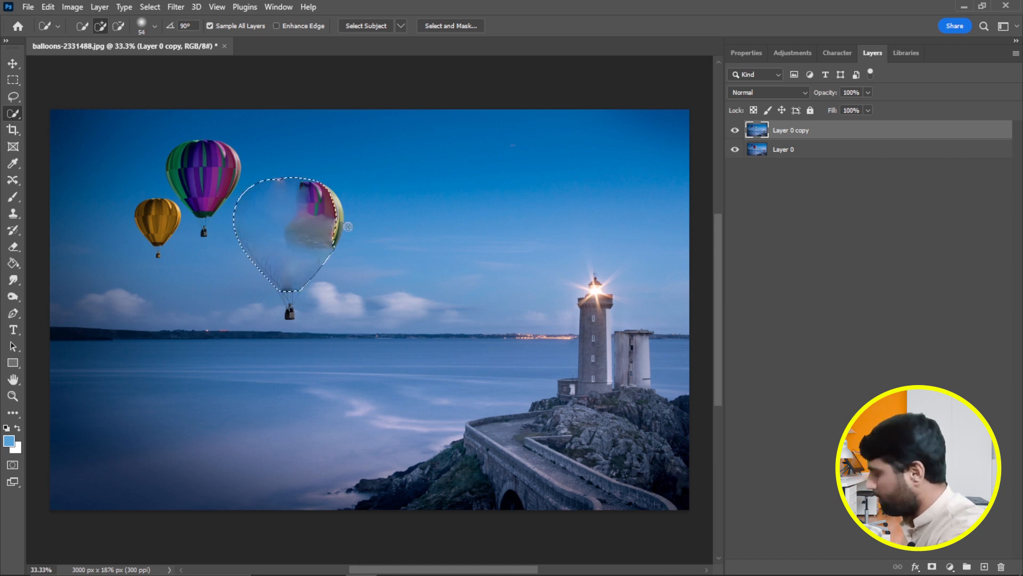
pyautogui.hotkey('ctrl', 'z')
pyautogui.hotkey('ctrl', 'd')
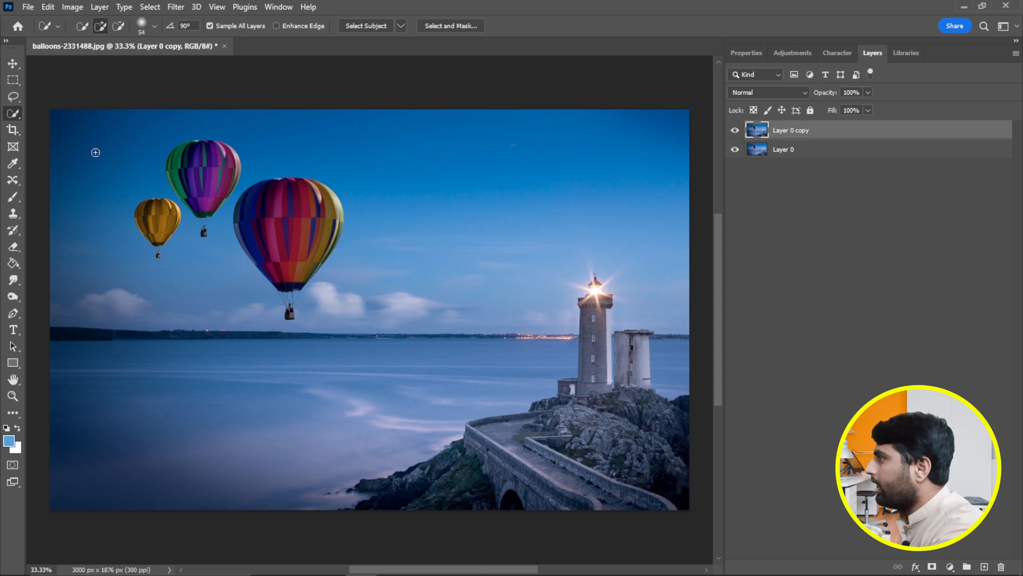
# Step: Draw a loose Lasso selection around the large balloon and its basket, leaving a margin of sky
pyautogui.click(12, 96)
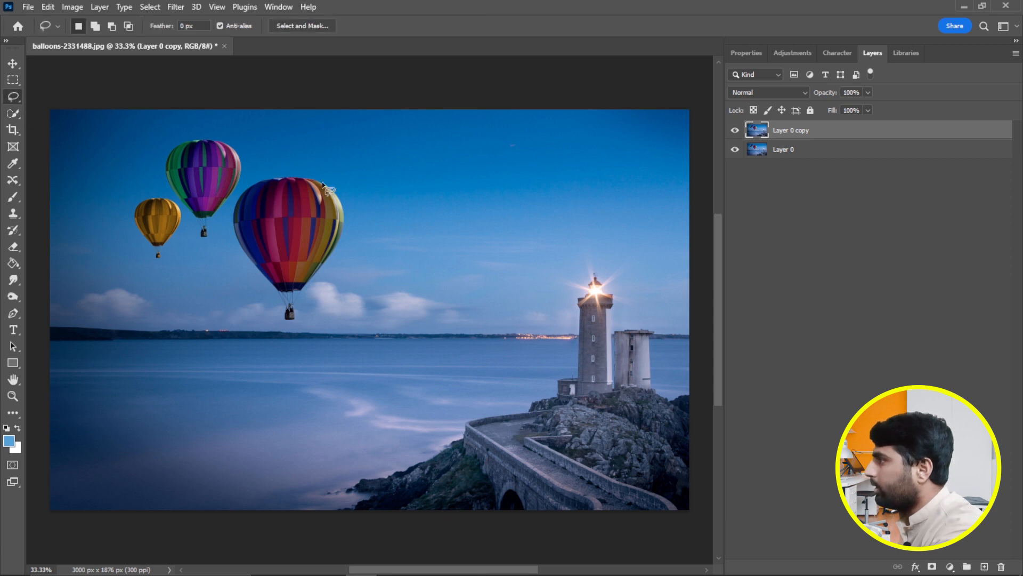
pyautogui.moveTo(265, 163)
pyautogui.mouseDown()
pyautogui.moveTo(229, 208)
pyautogui.moveTo(231, 268)
pyautogui.moveTo(258, 318)
pyautogui.moveTo(317, 326)
pyautogui.mouseUp()
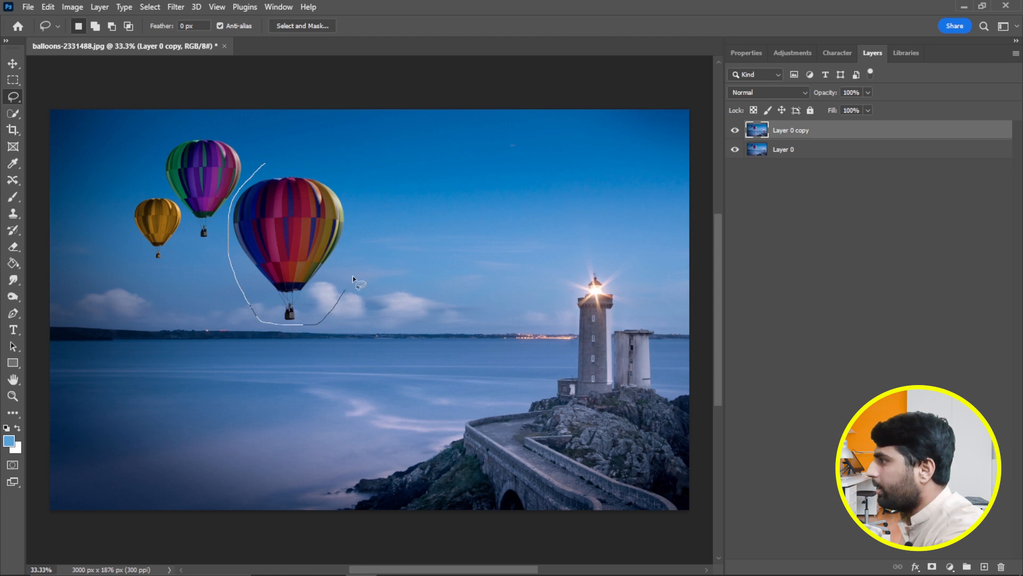
pyautogui.moveTo(362, 219)
pyautogui.mouseDown()
pyautogui.moveTo(344, 187)
pyautogui.moveTo(266, 164)
pyautogui.mouseUp()
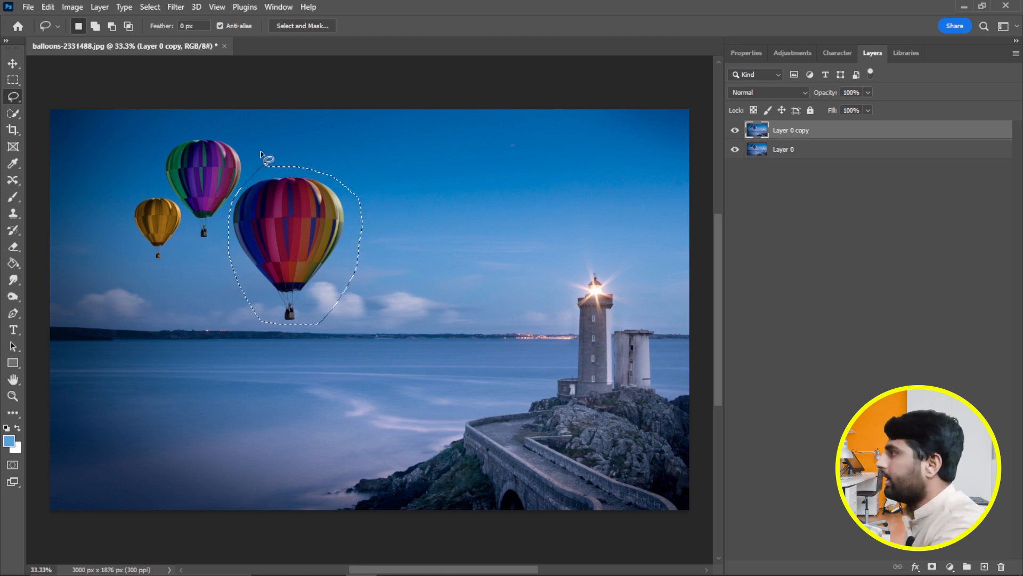
pyautogui.click(48, 7)
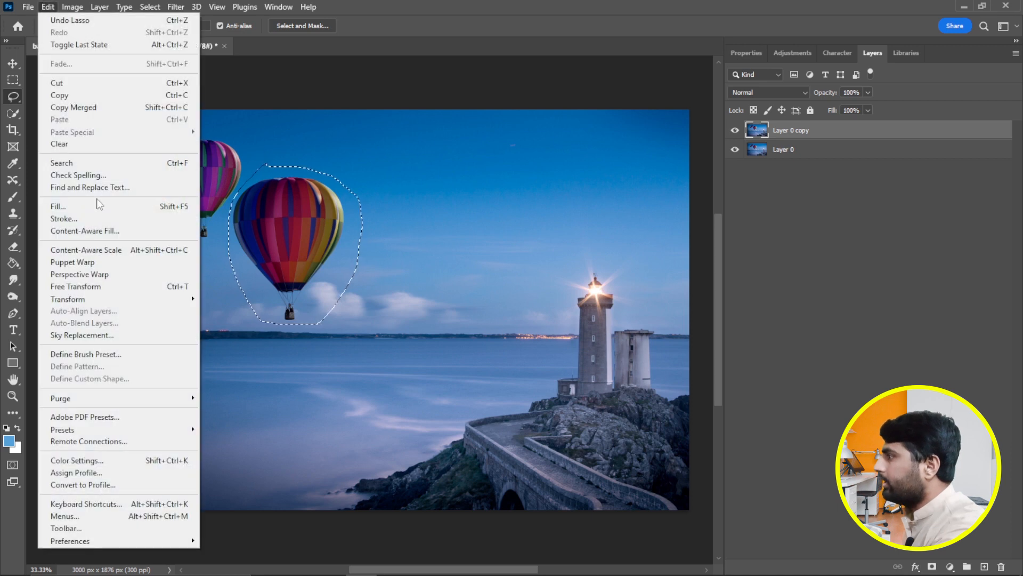
pyautogui.click(177, 210)
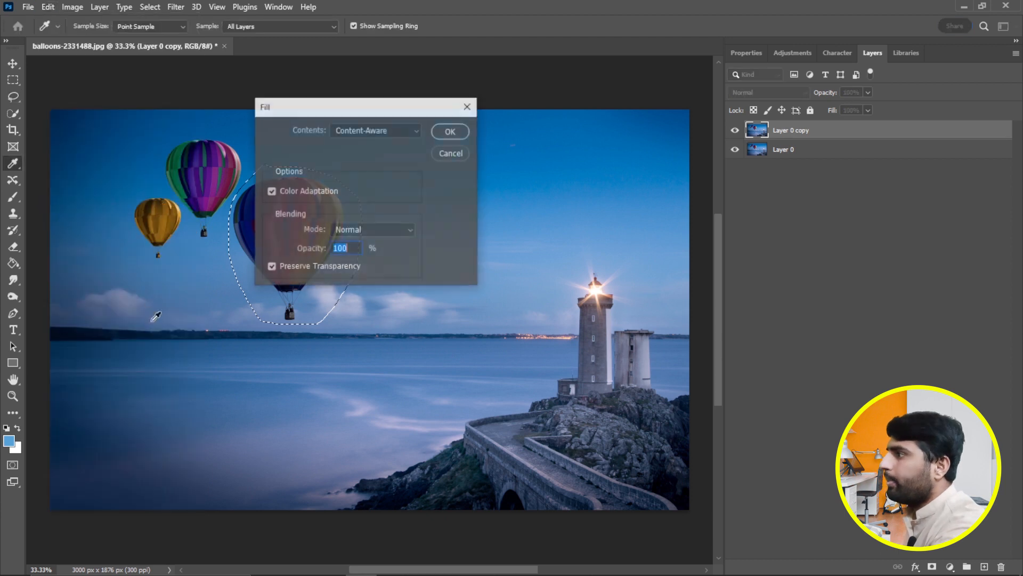
pyautogui.click(453, 154)
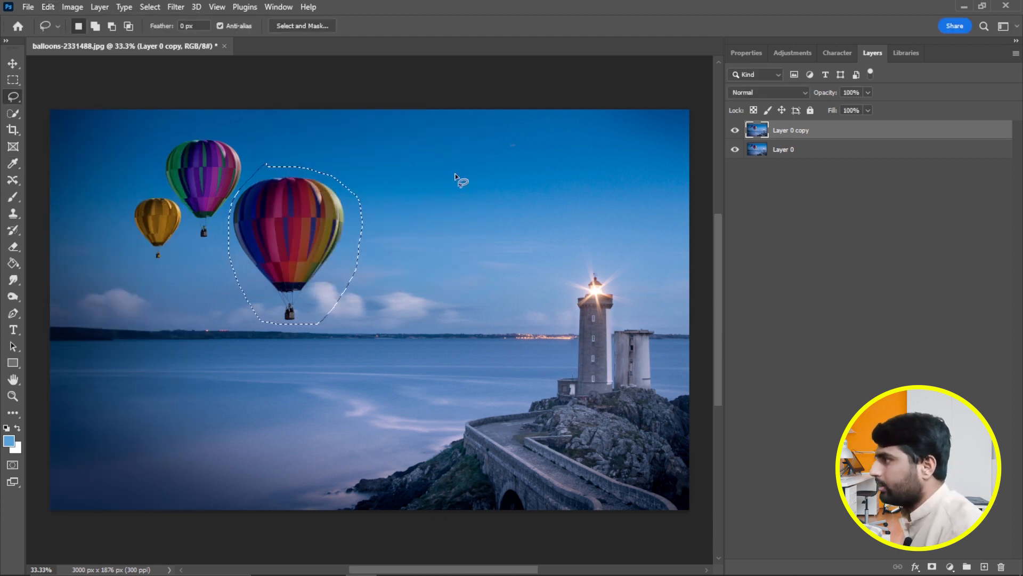
# Step: Fill the lasso selection with the Foreground Color in Normal mode at 100% opacity, and undo the fill
pyautogui.hotkey('shift', 'F5')
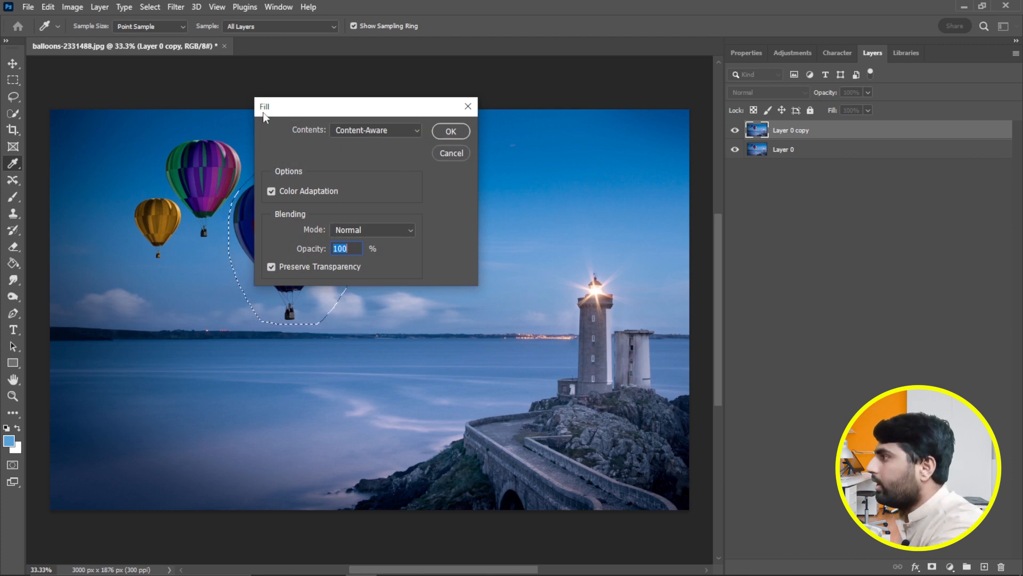
pyautogui.click(410, 130)
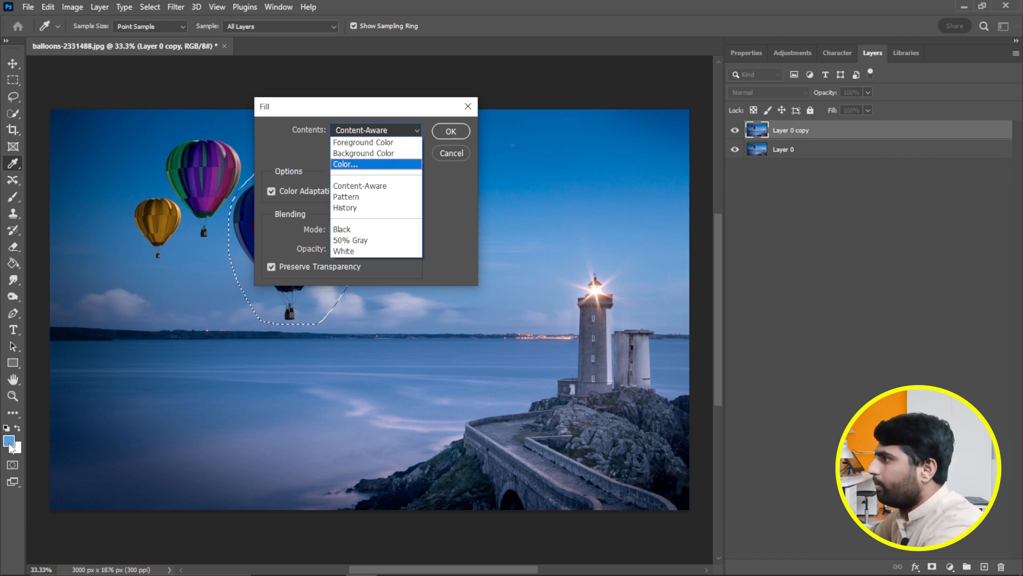
pyautogui.click(389, 144)
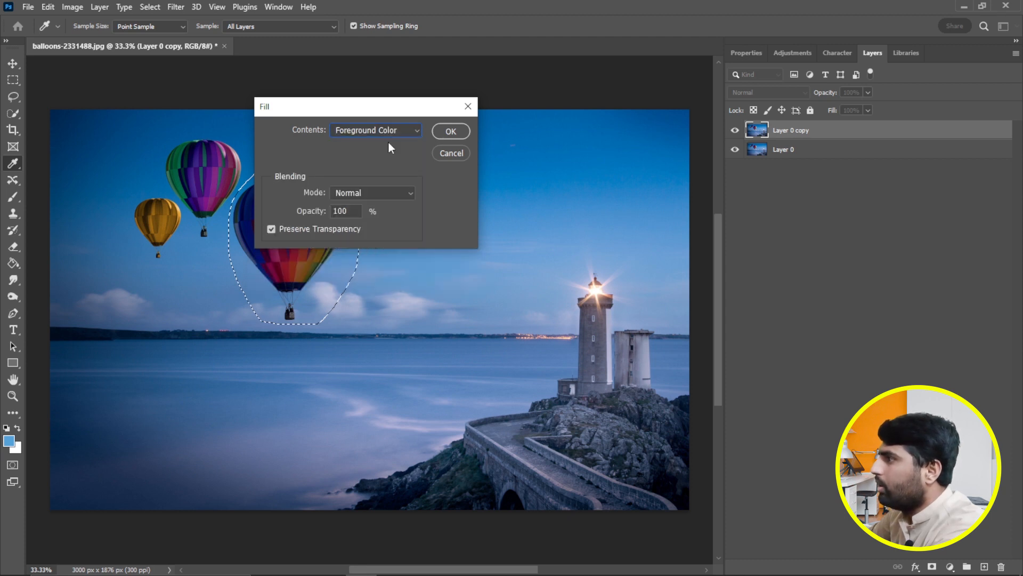
pyautogui.click(449, 131)
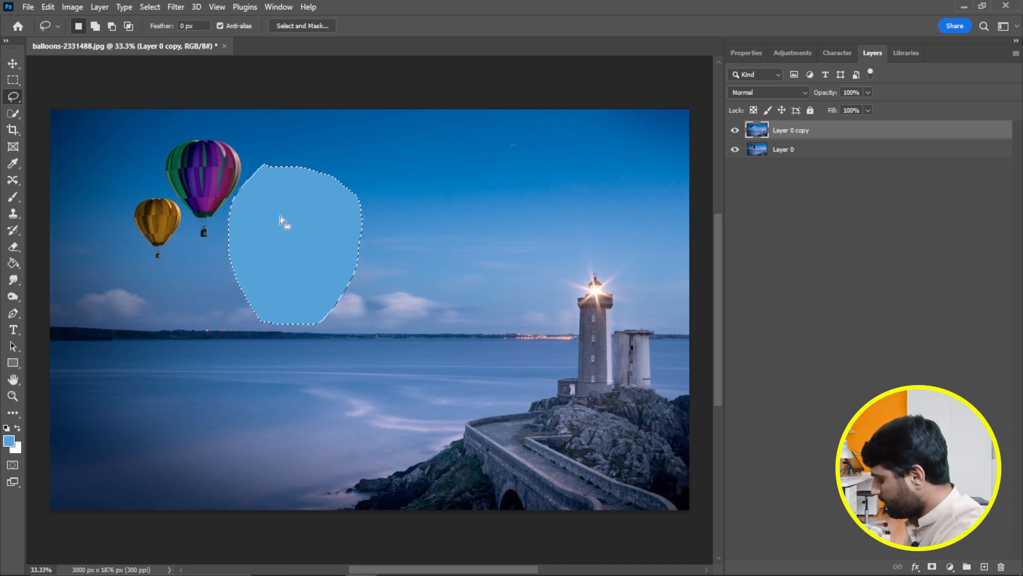
pyautogui.hotkey('ctrl', 'z')
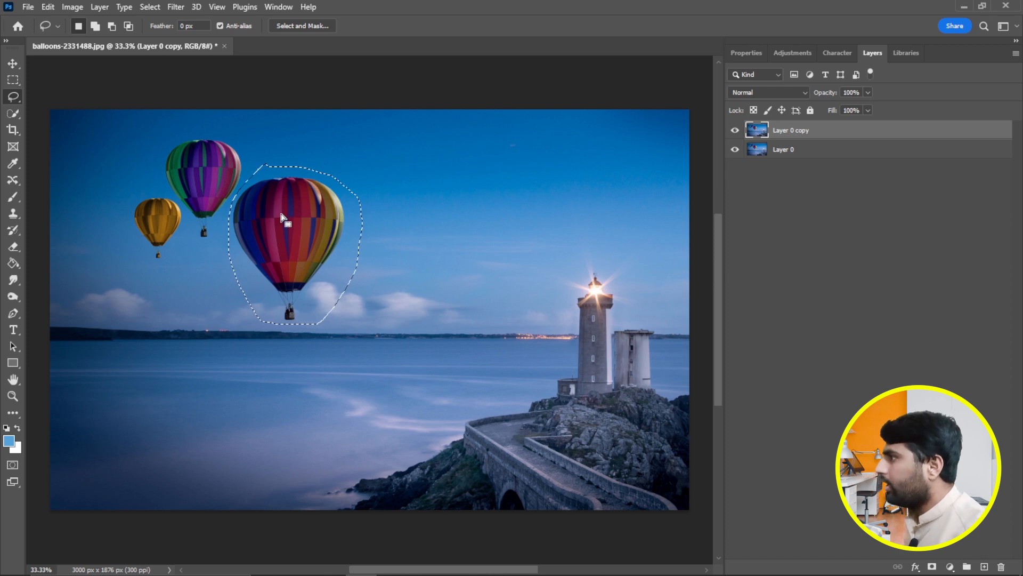
# Step: Fill the lasso selection with the foreground color and refill it with the white background color
pyautogui.hotkey('alt', 'BackSpace')
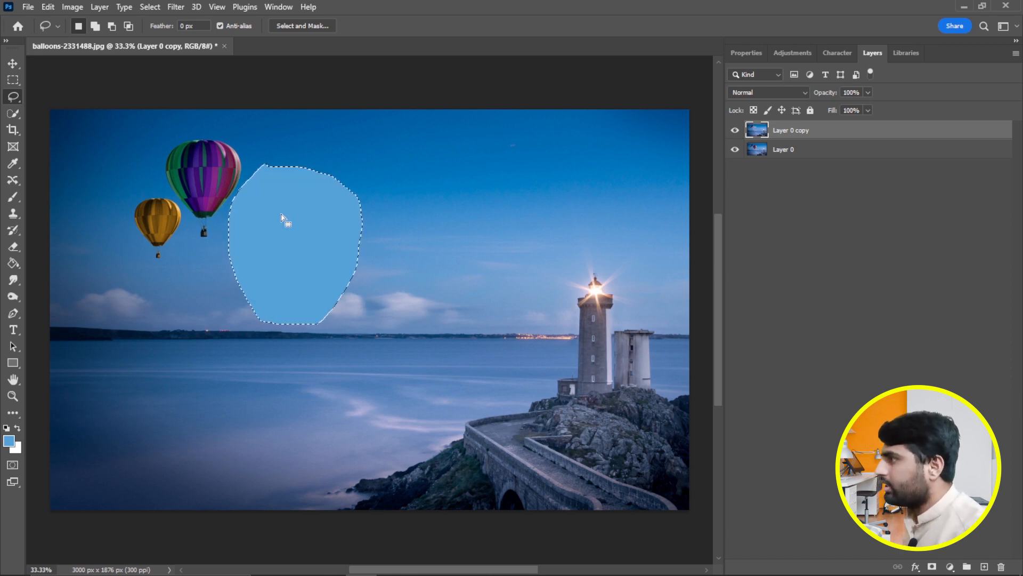
pyautogui.hotkey('ctrl', 'BackSpace')
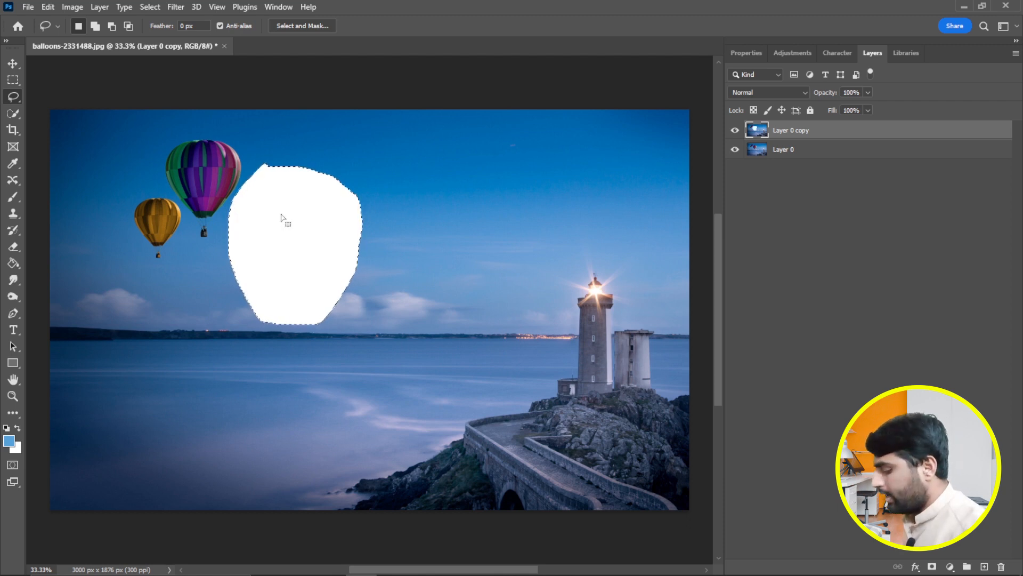
pyautogui.press('shift')
pyautogui.hotkey('shift', 'BackSpace')
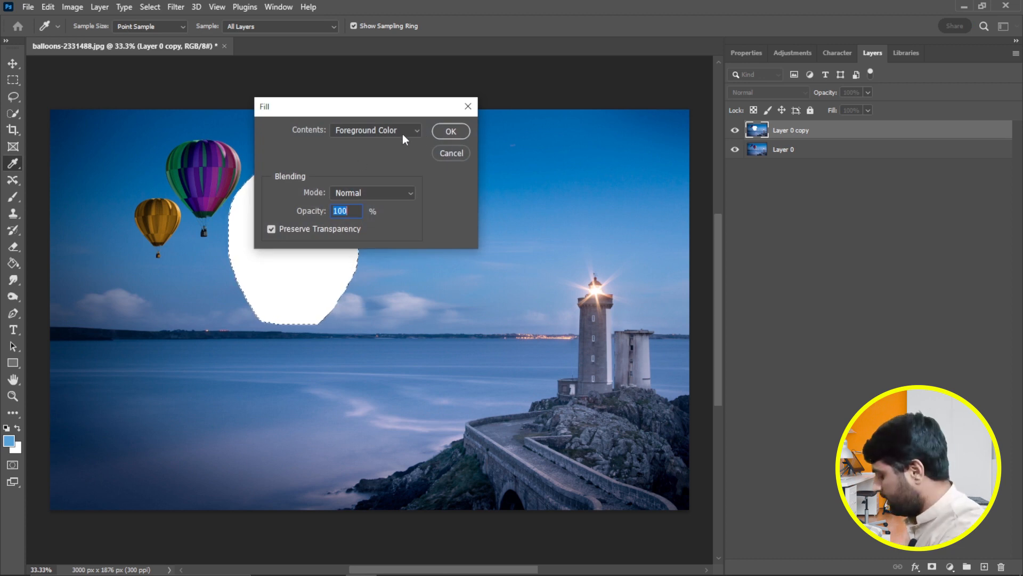
pyautogui.click(452, 154)
# Step: Fill the selection with the blue foreground color again, and undo the color fills to restore the balloon
pyautogui.press('l')
pyautogui.hotkey('alt', 'BackSpace')
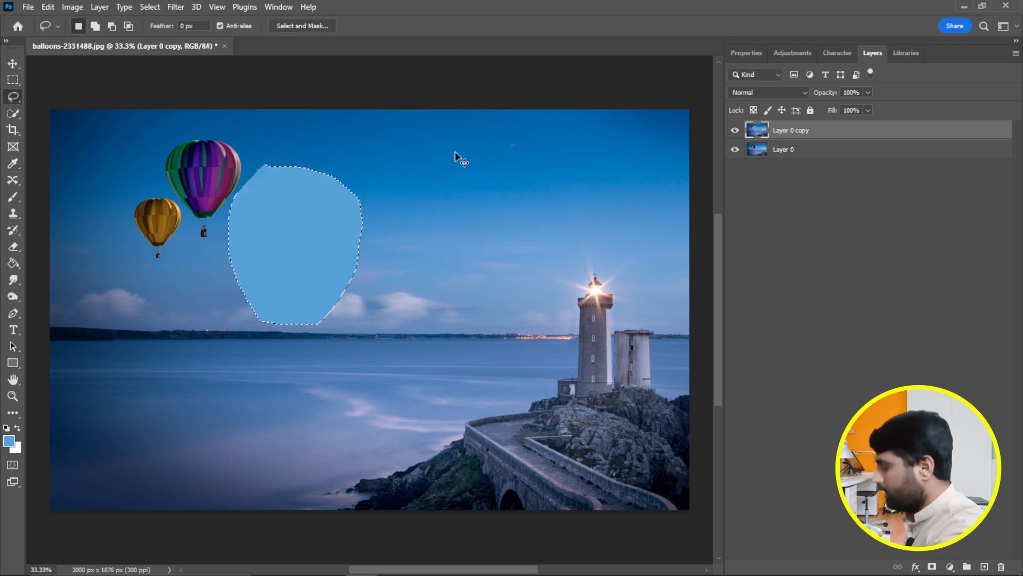
pyautogui.hotkey('ctrl', 'z')
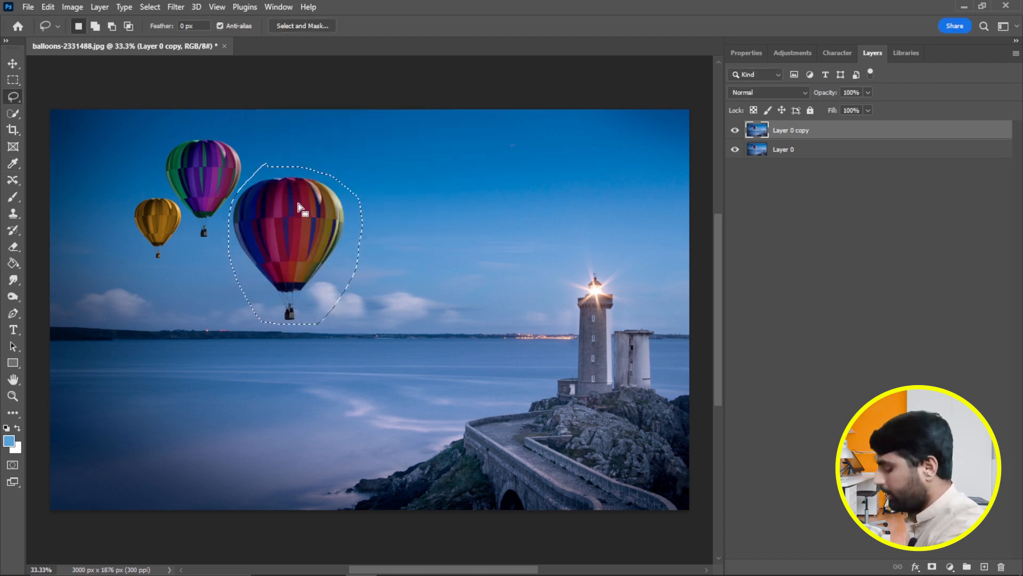
# Step: Fill the lasso selection around the large balloon with Content-Aware contents in Normal mode at 100% opacity, and deselect
pyautogui.press('i')
pyautogui.hotkey('shift', 'F5')
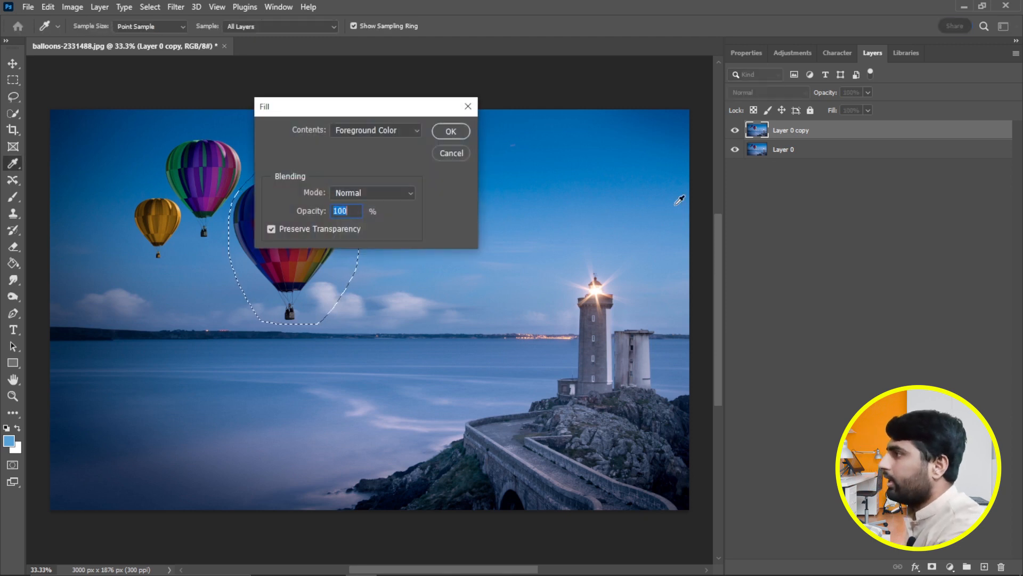
pyautogui.click(417, 132)
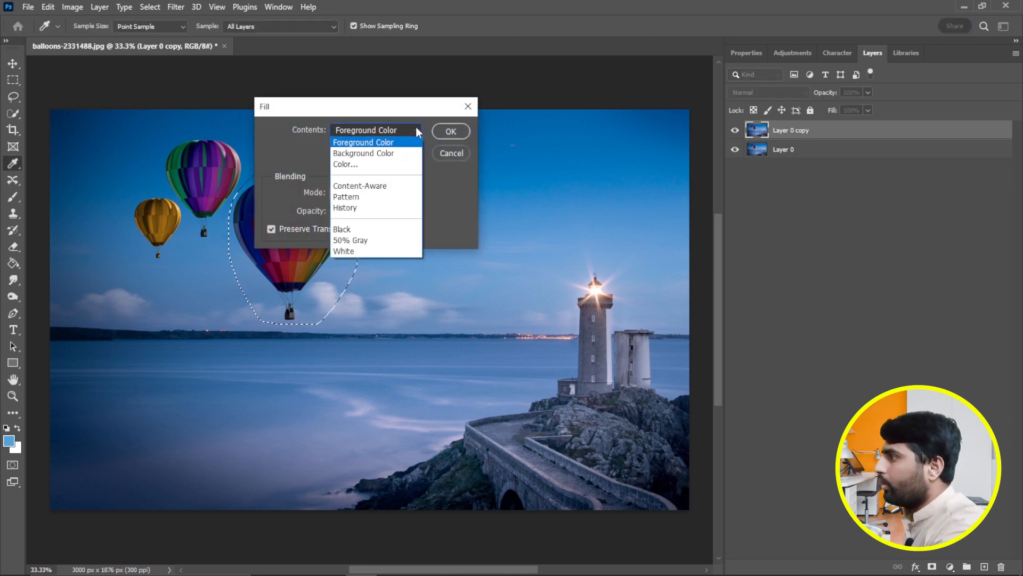
pyautogui.click(377, 184)
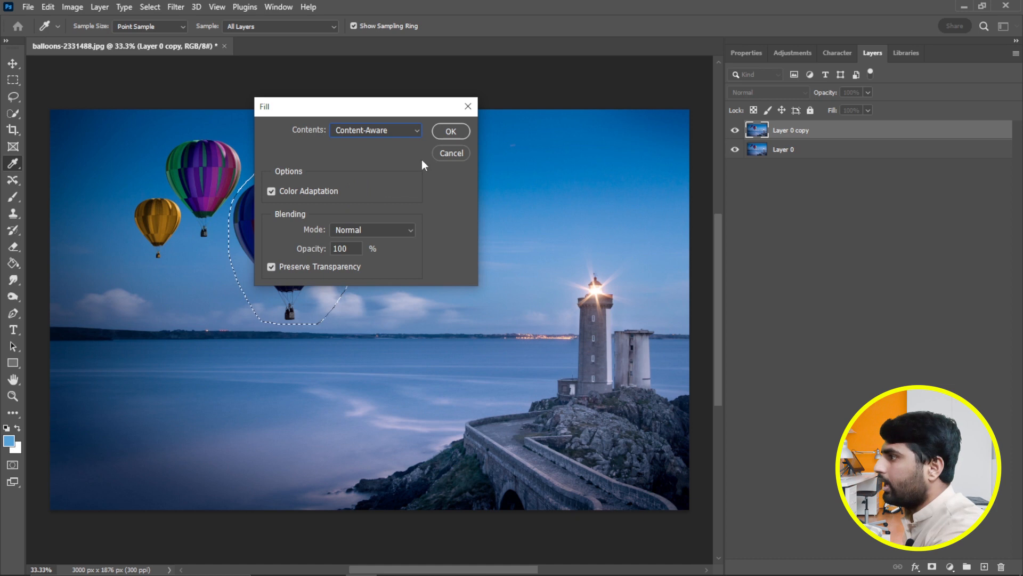
pyautogui.click(452, 130)
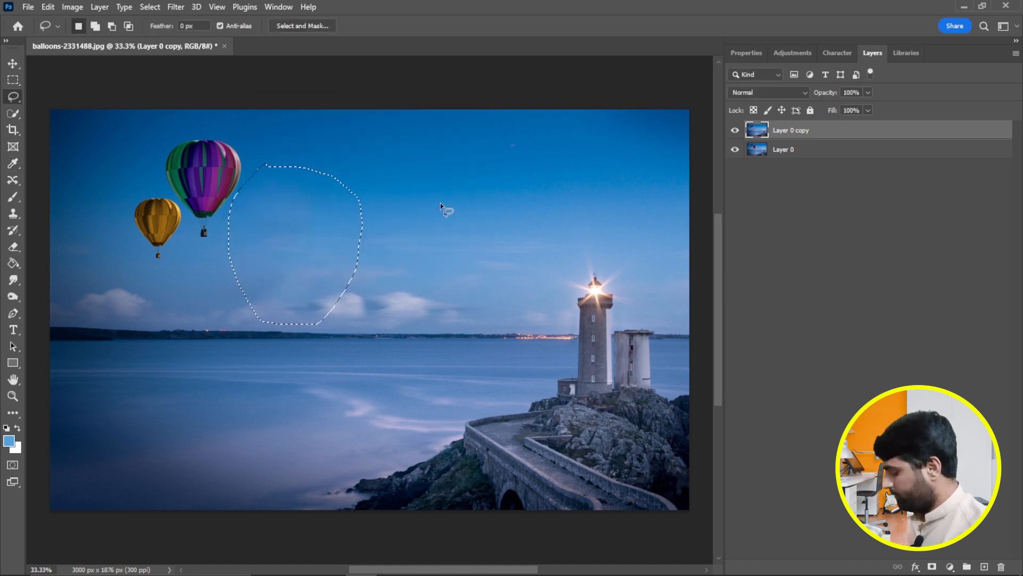
pyautogui.hotkey('ctrl', 'd')
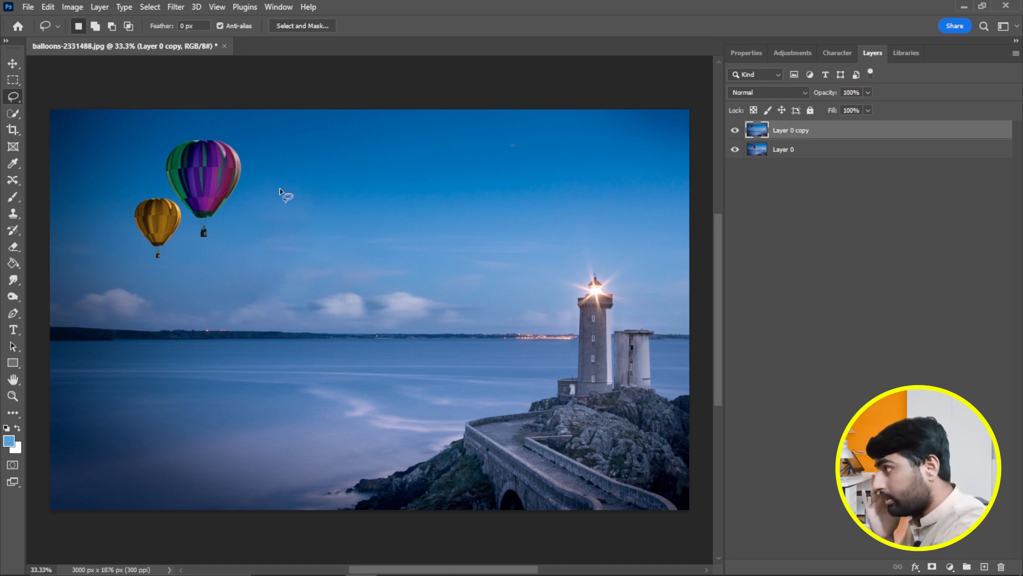
# Step: Undo the content-aware fill and clear the selection around the restored balloon
pyautogui.hotkey('ctrl', 'z')
pyautogui.hotkey('ctrl', 'z')
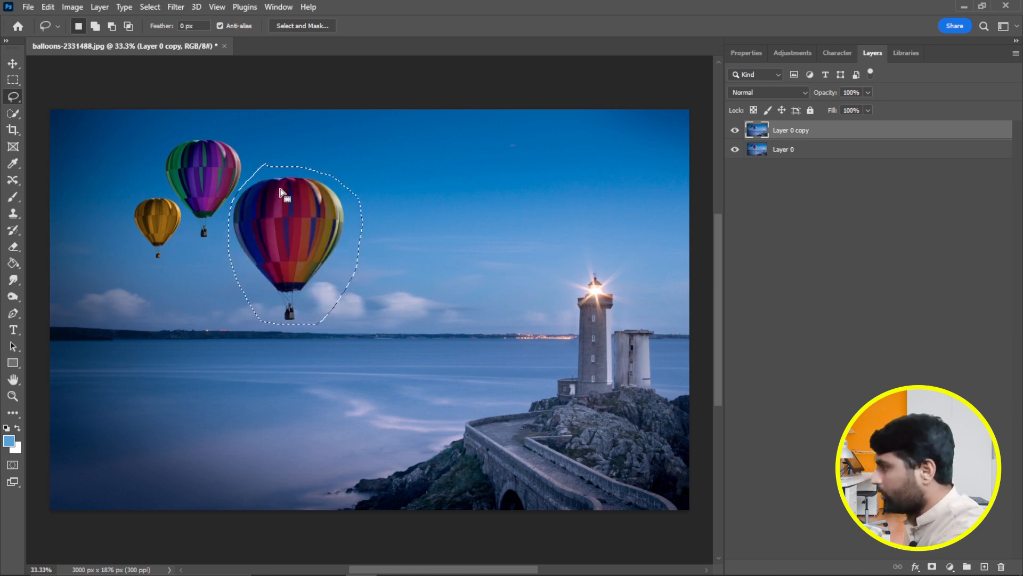
pyautogui.hotkey('ctrl', 'd')
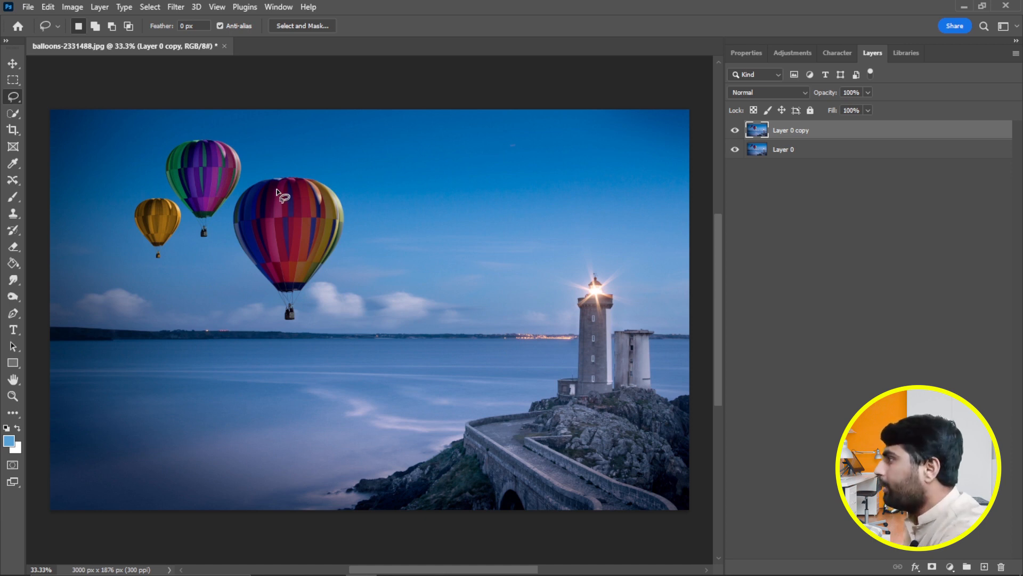
# Step: Outline the large balloon with the Content-Aware Move tool, relocate it toward the lighthouse, and undo the move and selection
pyautogui.click(17, 180)
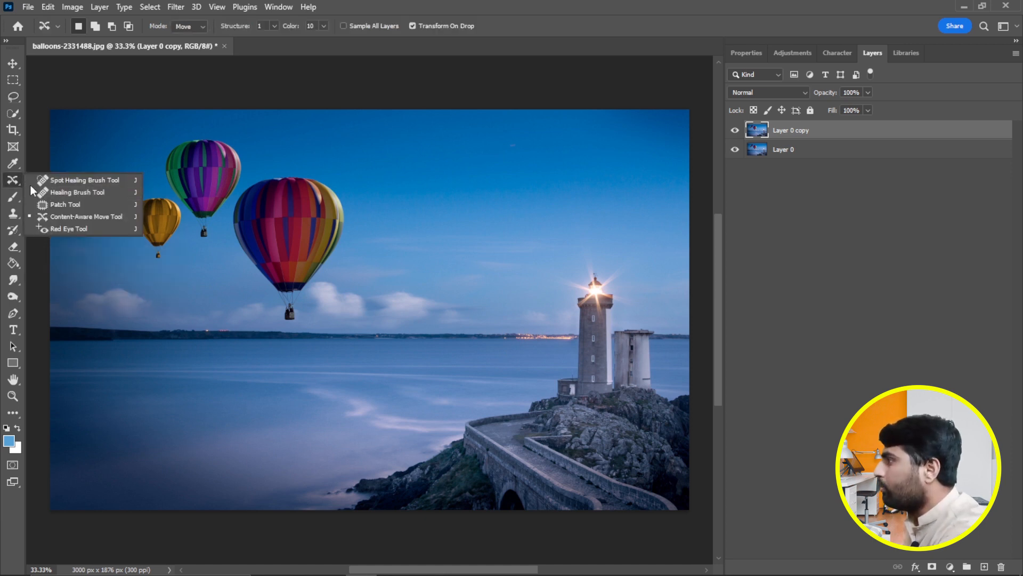
pyautogui.click(99, 215)
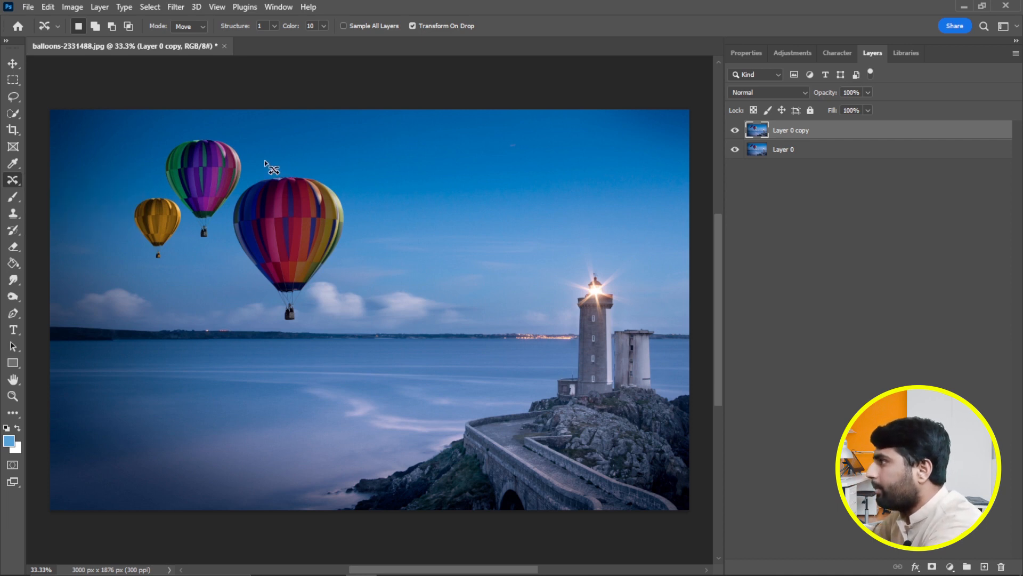
pyautogui.moveTo(265, 161)
pyautogui.mouseDown()
pyautogui.moveTo(226, 228)
pyautogui.moveTo(239, 296)
pyautogui.moveTo(258, 325)
pyautogui.moveTo(327, 325)
pyautogui.moveTo(359, 293)
pyautogui.moveTo(378, 231)
pyautogui.moveTo(371, 202)
pyautogui.moveTo(337, 173)
pyautogui.moveTo(268, 162)
pyautogui.mouseUp()
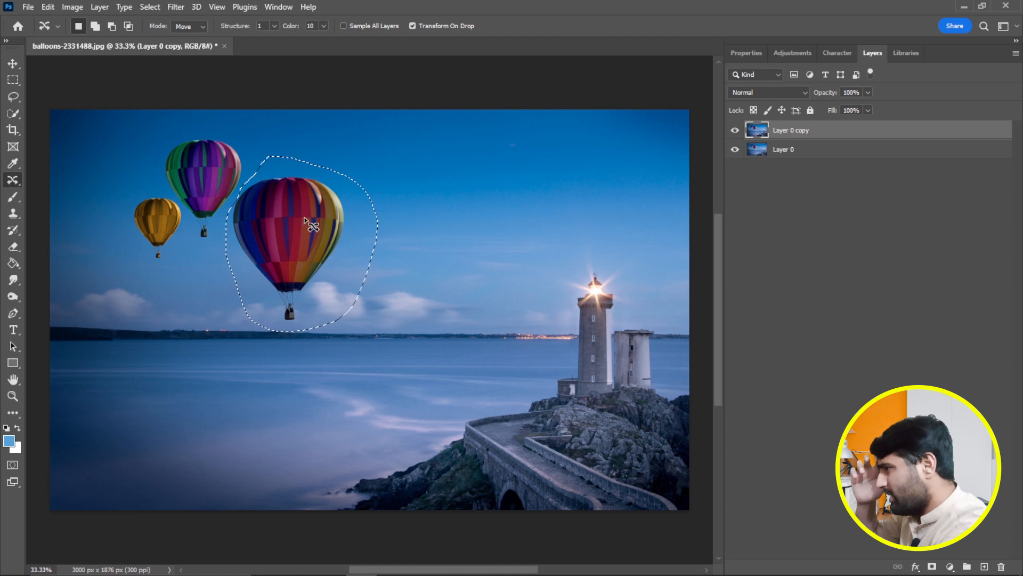
pyautogui.moveTo(297, 222); pyautogui.dragTo(476, 220)
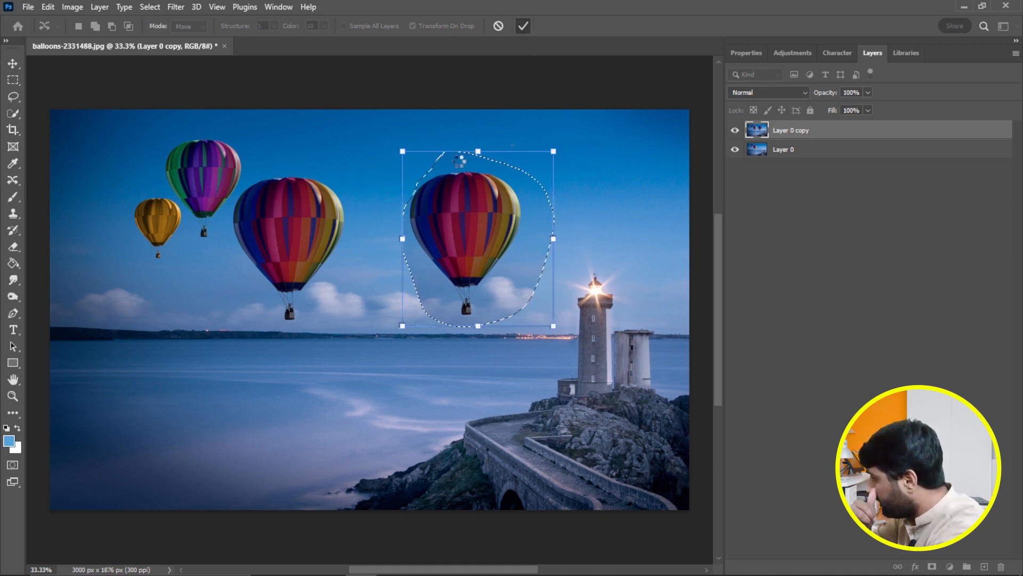
pyautogui.press('Return')
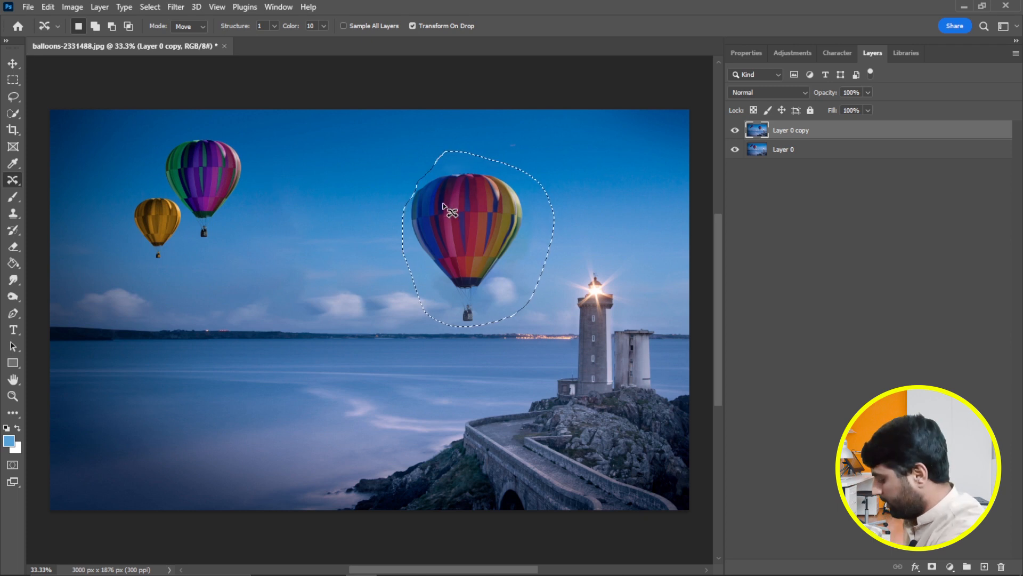
pyautogui.hotkey('ctrl', 'd')
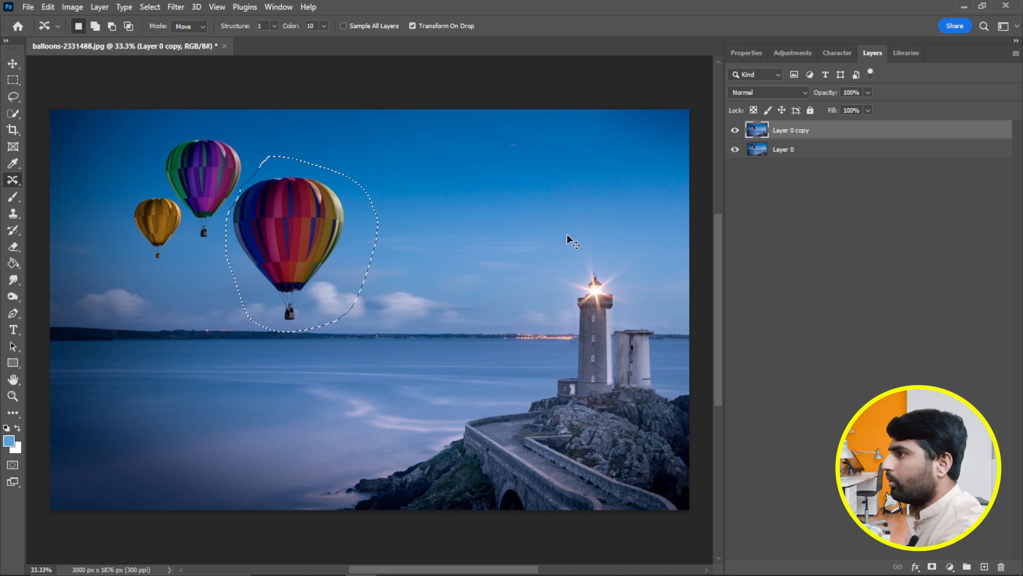
pyautogui.hotkey('ctrl', 'd')
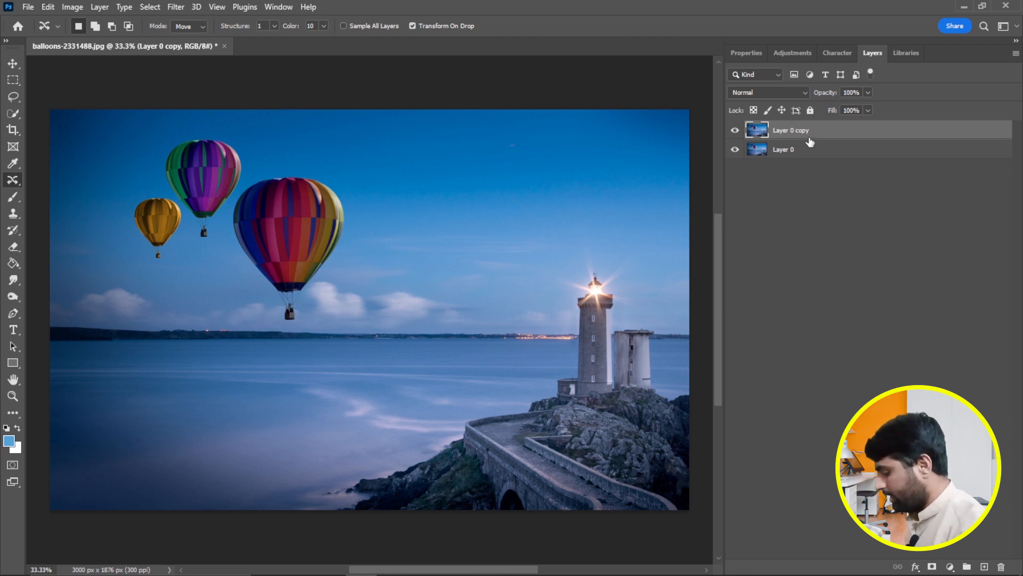
# Step: Create a new empty layer above Layer 0 copy and outline the large balloon loosely with the Content-Aware Move tool
pyautogui.hotkey('ctrl', 'shift', 'n')
pyautogui.press('Return')
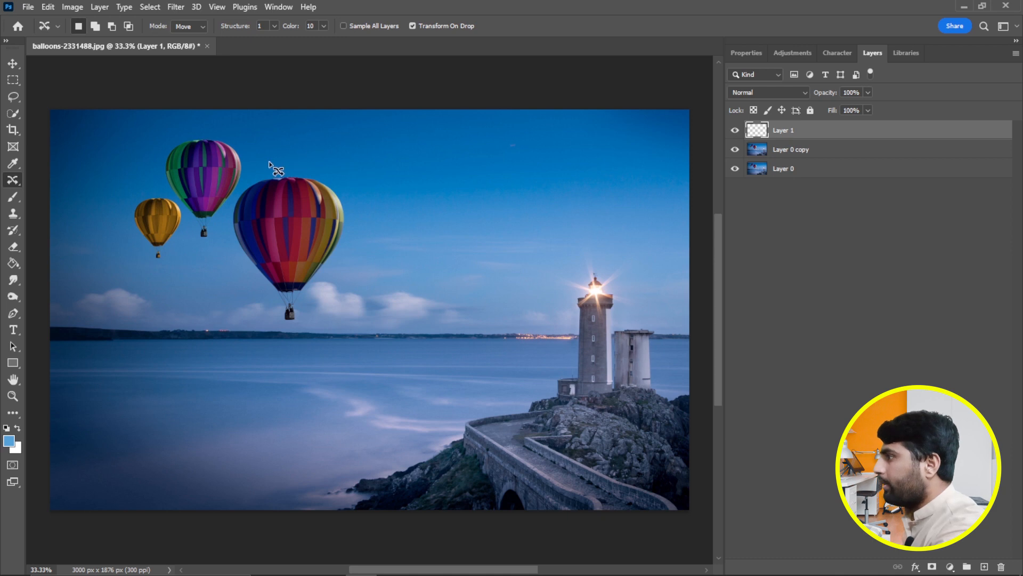
pyautogui.moveTo(257, 176); pyautogui.dragTo(236, 196)
pyautogui.moveTo(224, 236)
pyautogui.mouseDown()
pyautogui.moveTo(251, 322)
pyautogui.moveTo(295, 337)
pyautogui.moveTo(341, 321)
pyautogui.moveTo(377, 263)
pyautogui.moveTo(386, 209)
pyautogui.moveTo(347, 178)
pyautogui.moveTo(267, 163)
pyautogui.mouseUp()
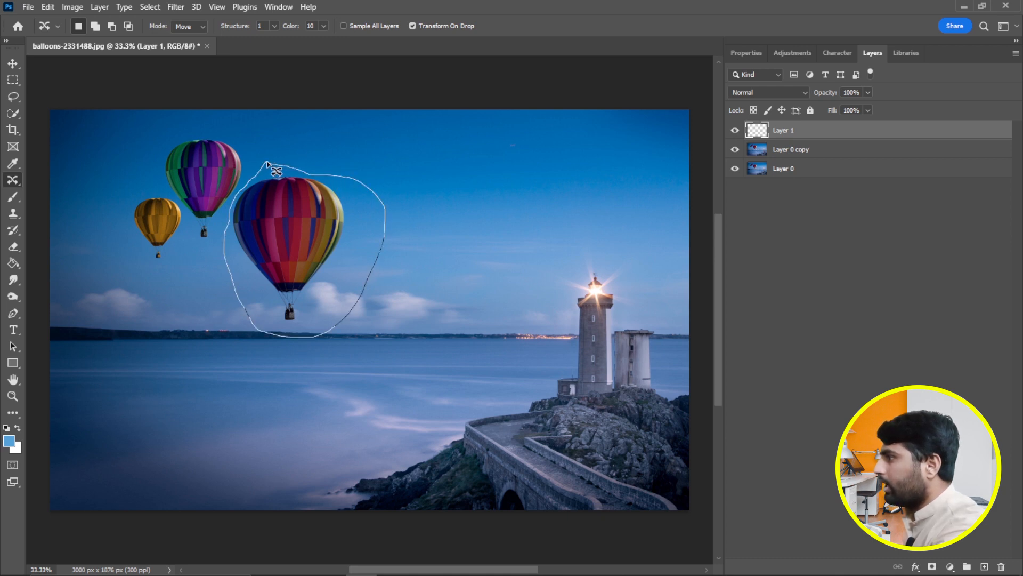
# Step: Enable Sample All Layers and move the outlined balloon about 900 px across the sky toward the lighthouse
pyautogui.moveTo(296, 237); pyautogui.dragTo(443, 238)
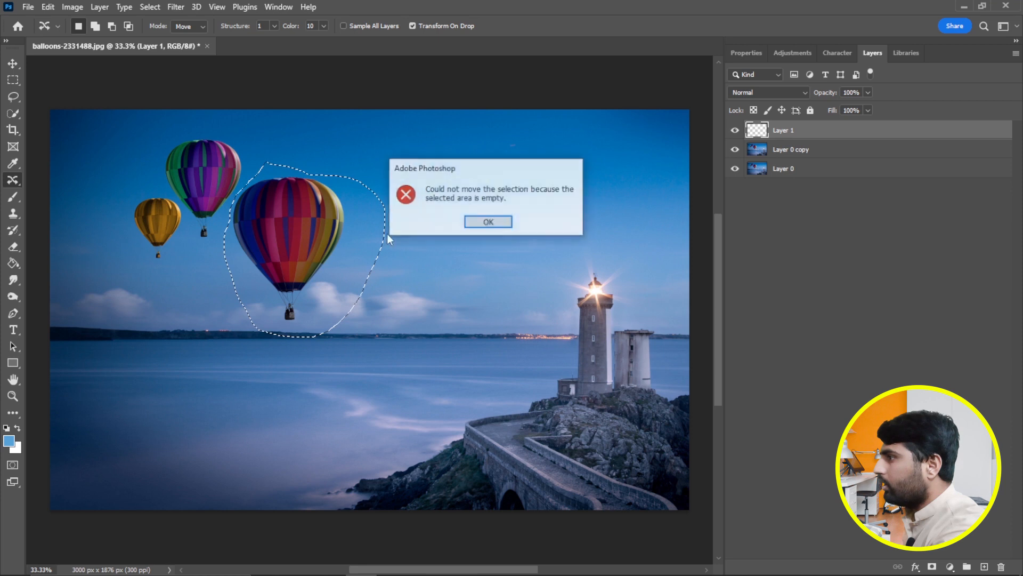
pyautogui.click(493, 223)
pyautogui.click(343, 26)
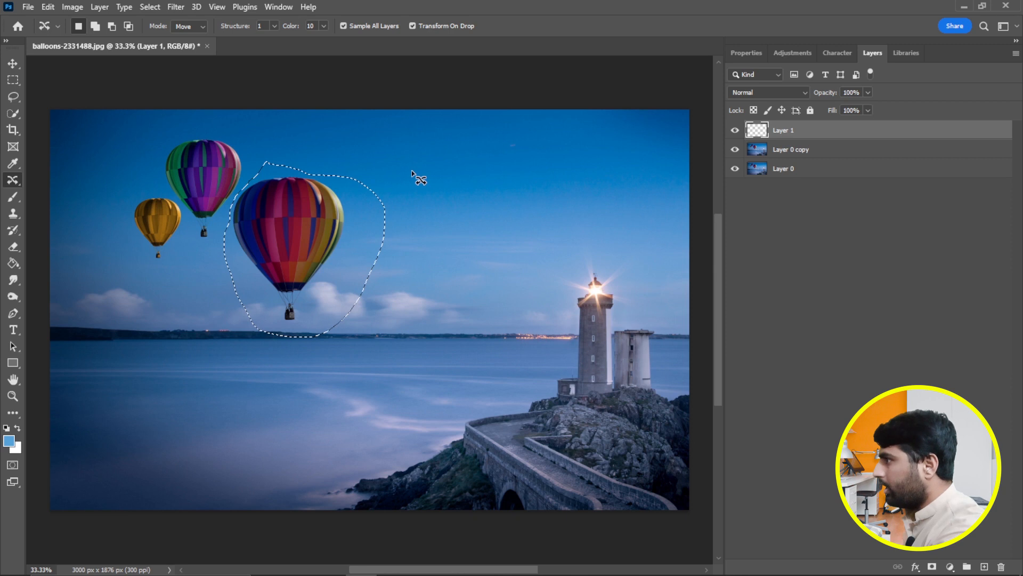
pyautogui.moveTo(308, 220); pyautogui.dragTo(498, 213)
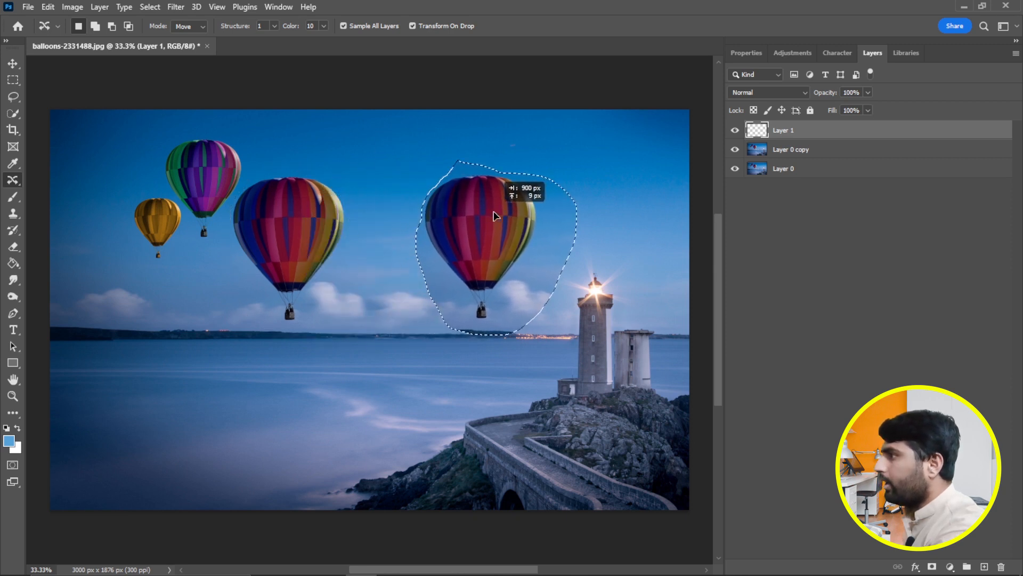
pyautogui.click(523, 26)
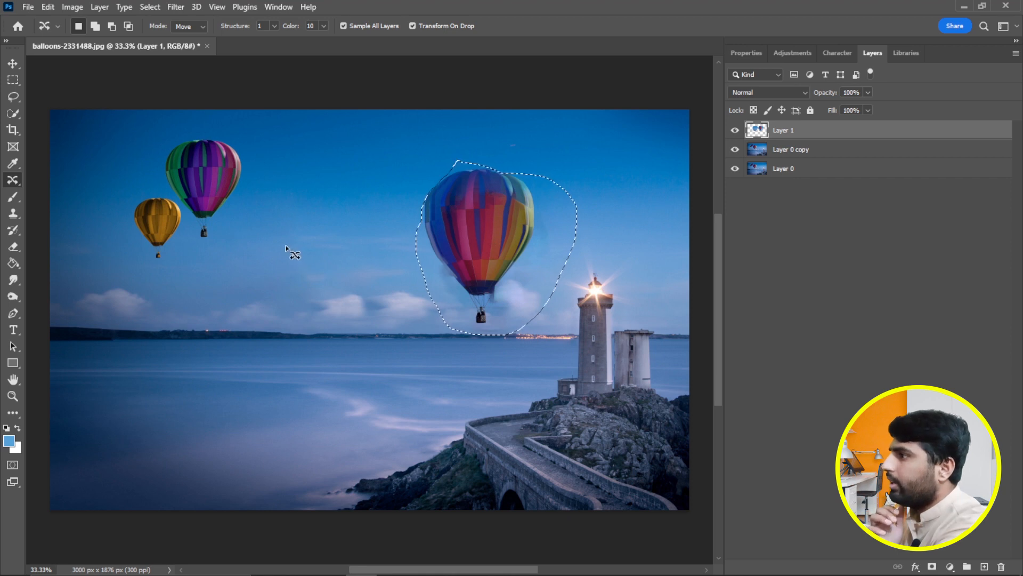
# Step: Hide Layer 0 and Layer 0 copy to inspect the patches on Layer 1, and show both layers again
pyautogui.click(735, 168)
pyautogui.click(735, 150)
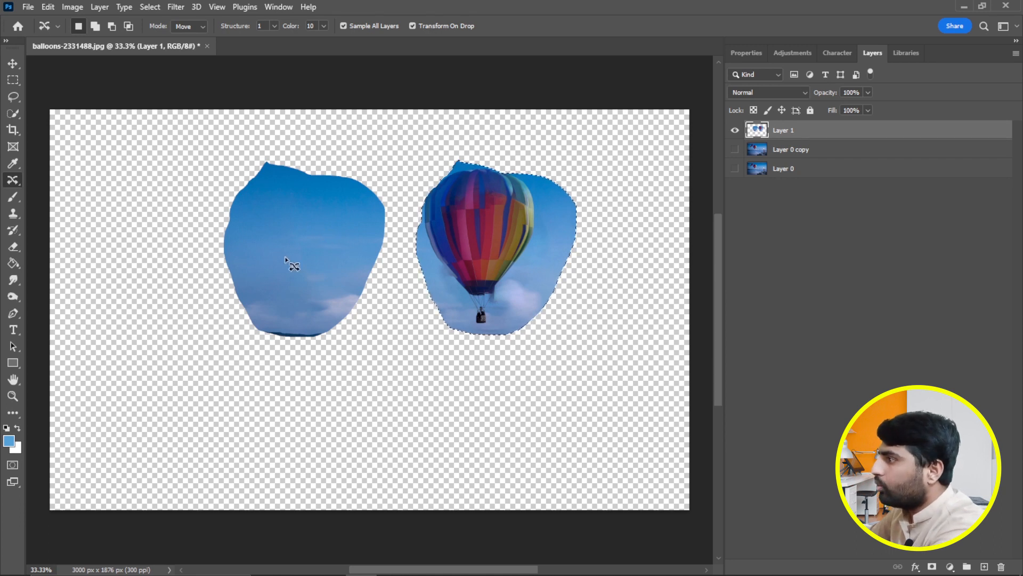
pyautogui.click(736, 151)
pyautogui.click(735, 168)
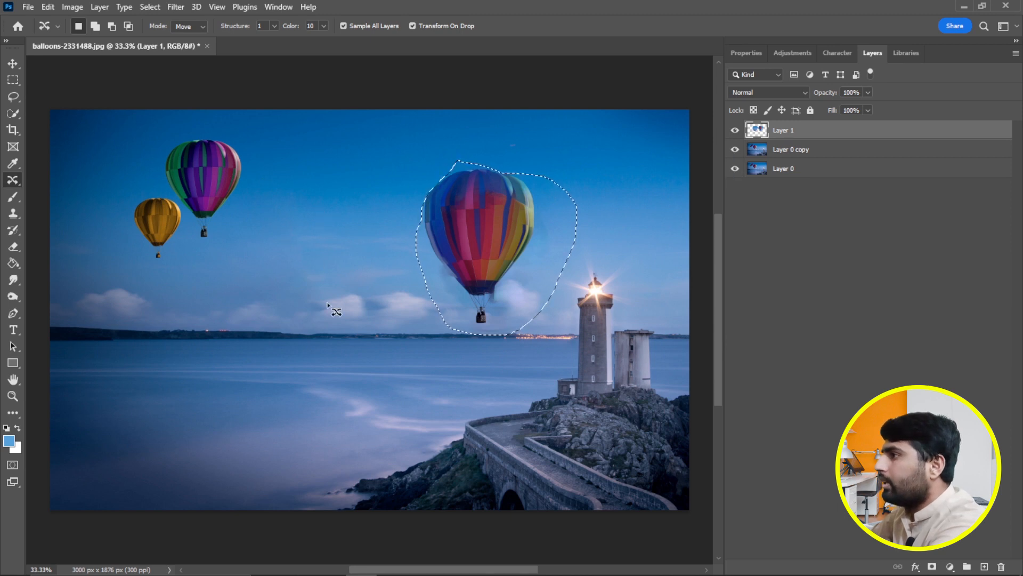
# Step: With Layer 0 copy and Layer 0 hidden and nothing selected, erase part of the sky patch on Layer 1
pyautogui.click(735, 149)
pyautogui.click(735, 168)
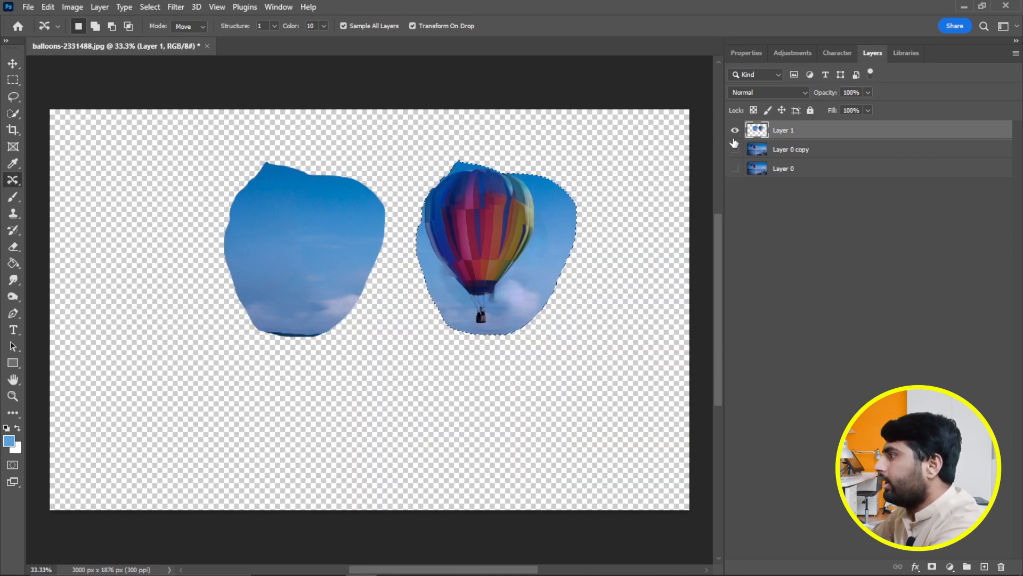
pyautogui.click(13, 245)
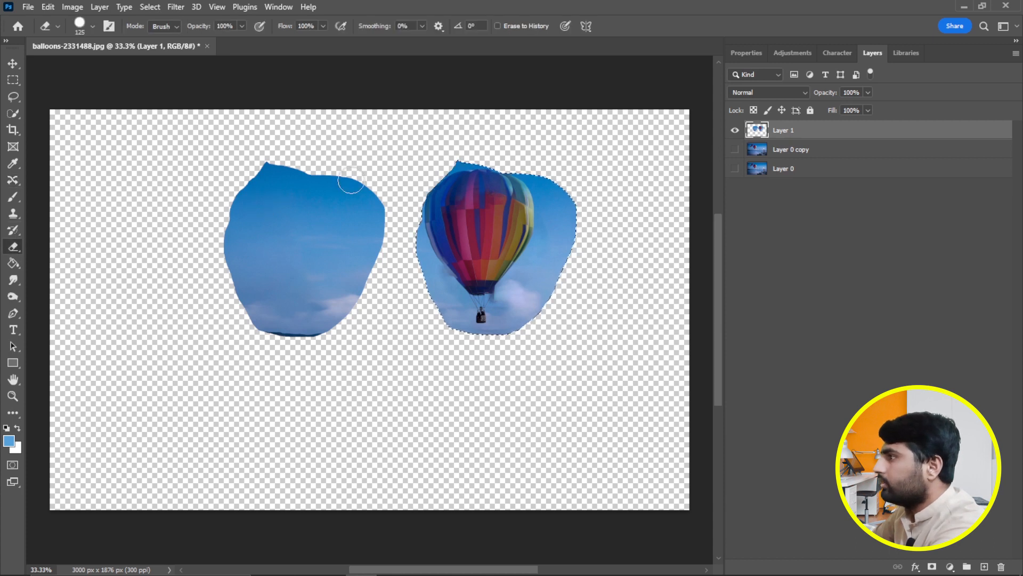
pyautogui.hotkey('ctrl', 'd')
pyautogui.moveTo(324, 173)
pyautogui.mouseDown()
pyautogui.moveTo(250, 265)
pyautogui.moveTo(241, 192)
pyautogui.moveTo(345, 174)
pyautogui.moveTo(350, 264)
pyautogui.moveTo(325, 294)
pyautogui.moveTo(302, 284)
pyautogui.mouseUp()
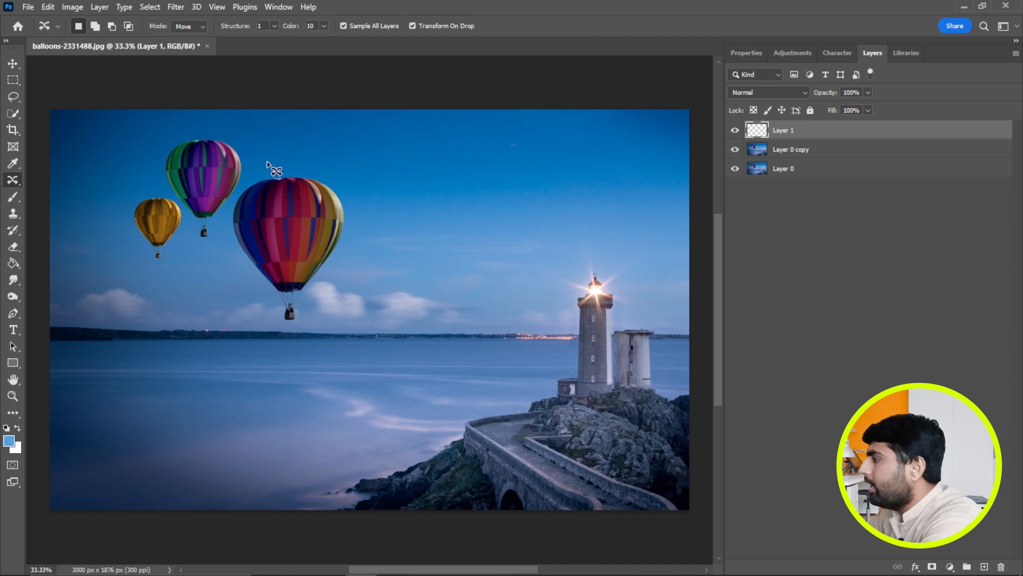
# Step: Outline the large balloon with the Content-Aware Move tool and place it greatly scaled down, low in the sky near the lighthouse
pyautogui.moveTo(267, 162)
pyautogui.mouseDown()
pyautogui.moveTo(233, 201)
pyautogui.moveTo(229, 234)
pyautogui.moveTo(240, 288)
pyautogui.moveTo(306, 336)
pyautogui.moveTo(373, 276)
pyautogui.moveTo(359, 176)
pyautogui.moveTo(305, 152)
pyautogui.moveTo(267, 162)
pyautogui.mouseUp()
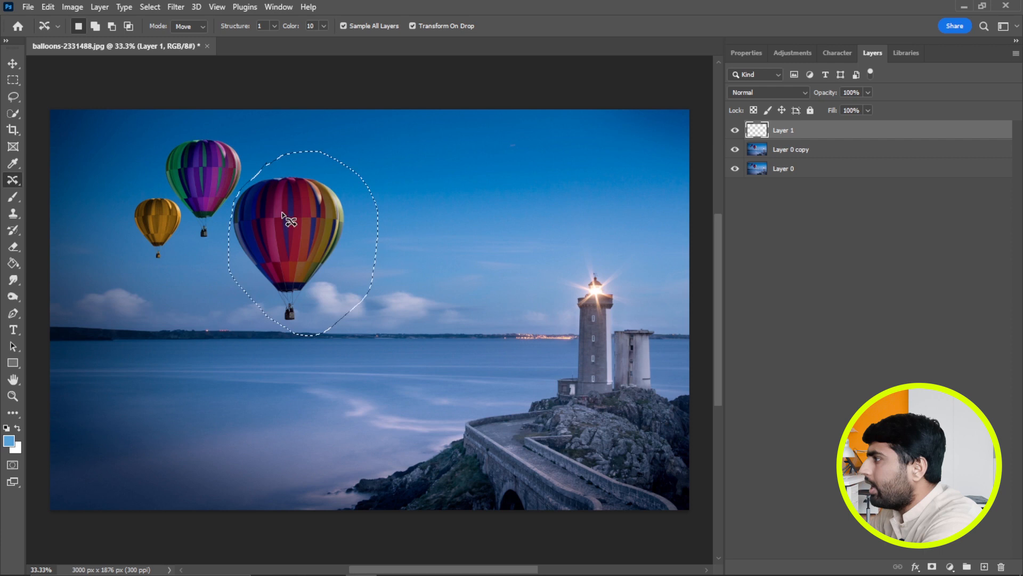
pyautogui.moveTo(310, 220)
pyautogui.mouseDown()
pyautogui.moveTo(370, 229)
pyautogui.moveTo(517, 202)
pyautogui.moveTo(493, 208)
pyautogui.mouseUp()
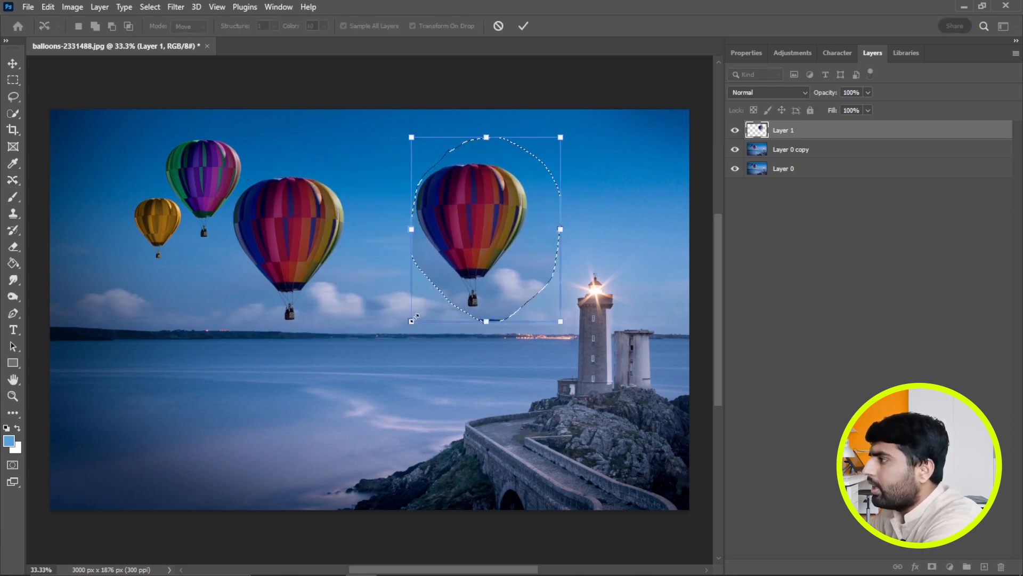
pyautogui.moveTo(560, 137); pyautogui.dragTo(495, 294)
pyautogui.moveTo(514, 256); pyautogui.dragTo(502, 278)
pyautogui.press('Return')
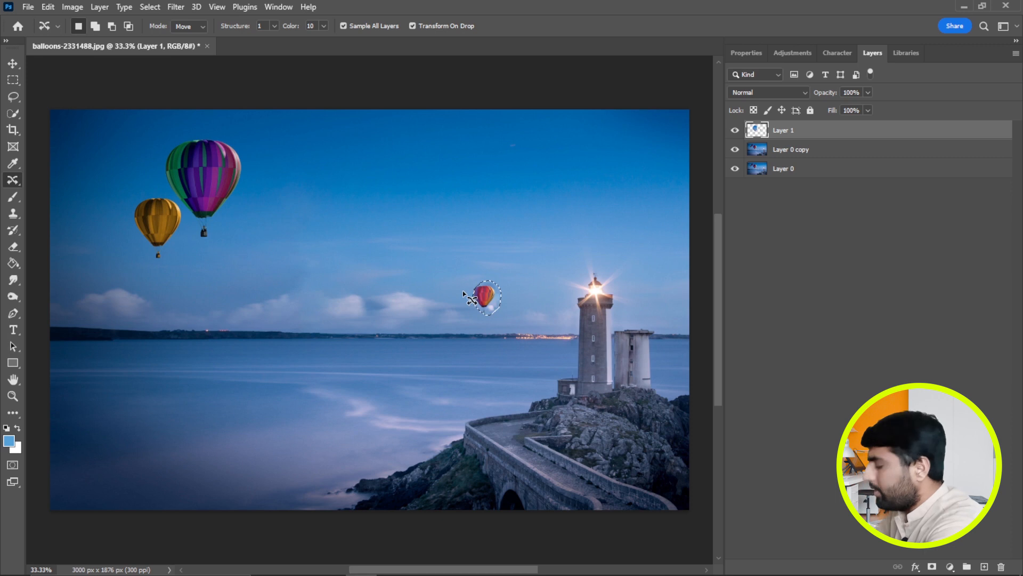
pyautogui.hotkey('ctrl', 'd')
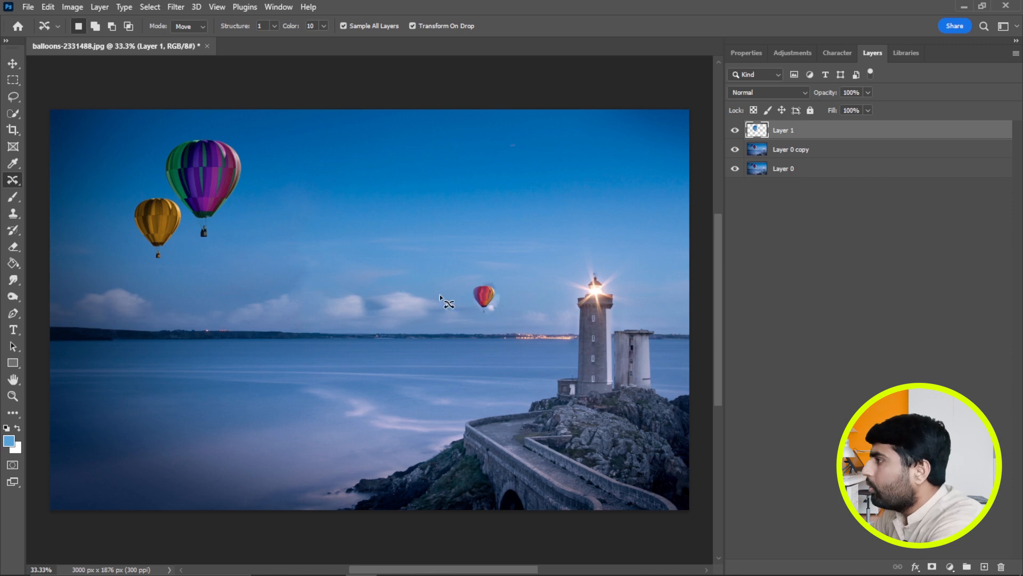
# Step: Undo the scaled-down move and move the outlined balloon toward the lighthouse at full size with Transform On Drop disabled
pyautogui.click(413, 26)
pyautogui.hotkey('shift', 'ctrl', 'd')
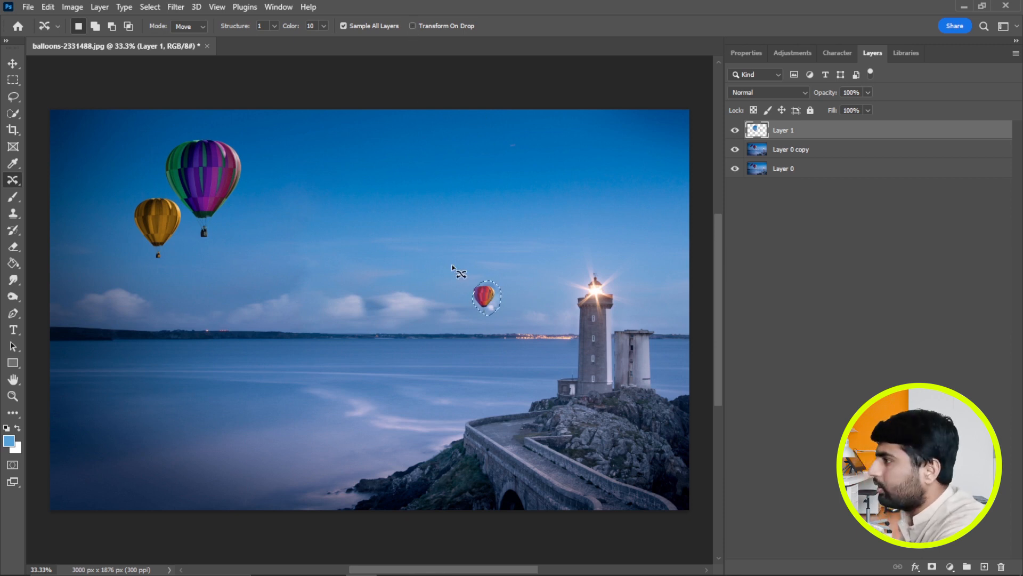
pyautogui.hotkey('ctrl', 'z')
pyautogui.moveTo(318, 244); pyautogui.dragTo(500, 235)
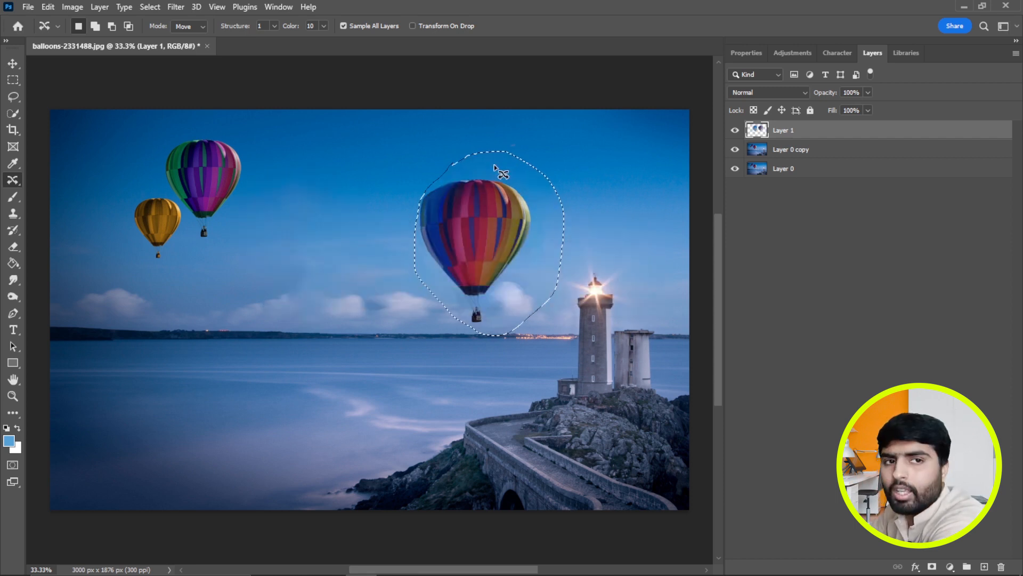
# Step: Review the Content-Aware Move mode options and the healing tool group, and switch to the Move tool
pyautogui.click(196, 27)
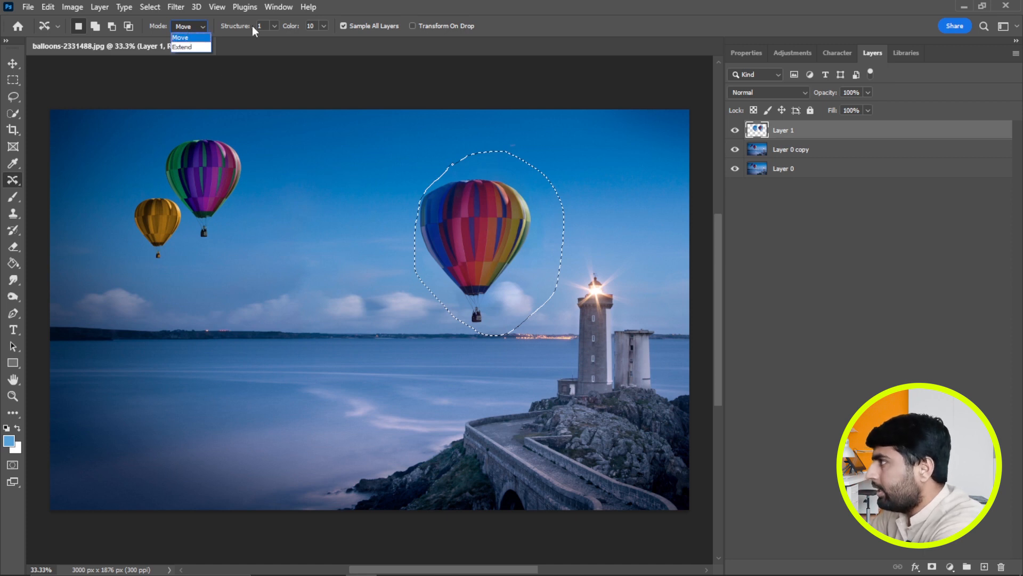
pyautogui.click(551, 25)
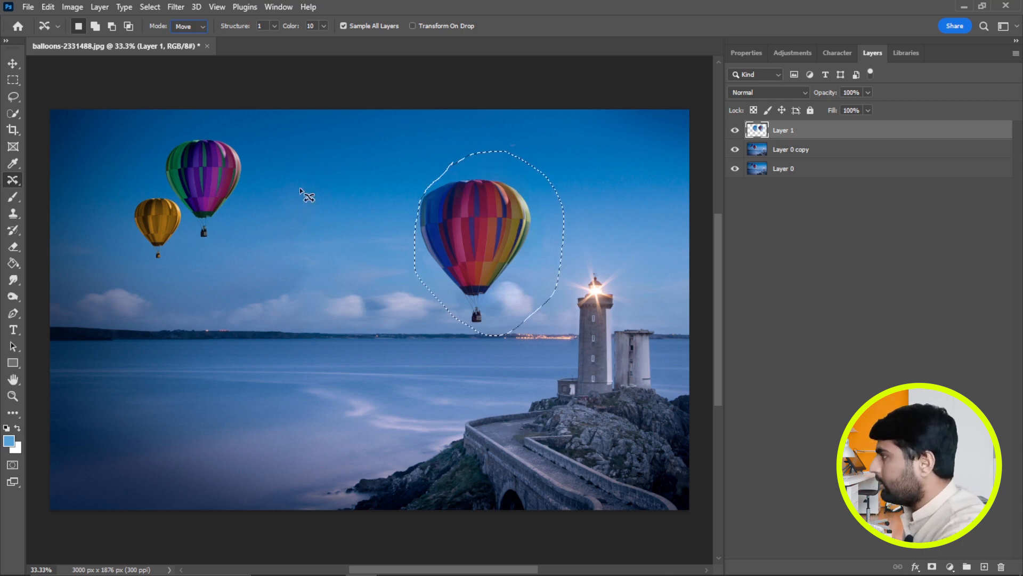
pyautogui.rightClick(13, 180)
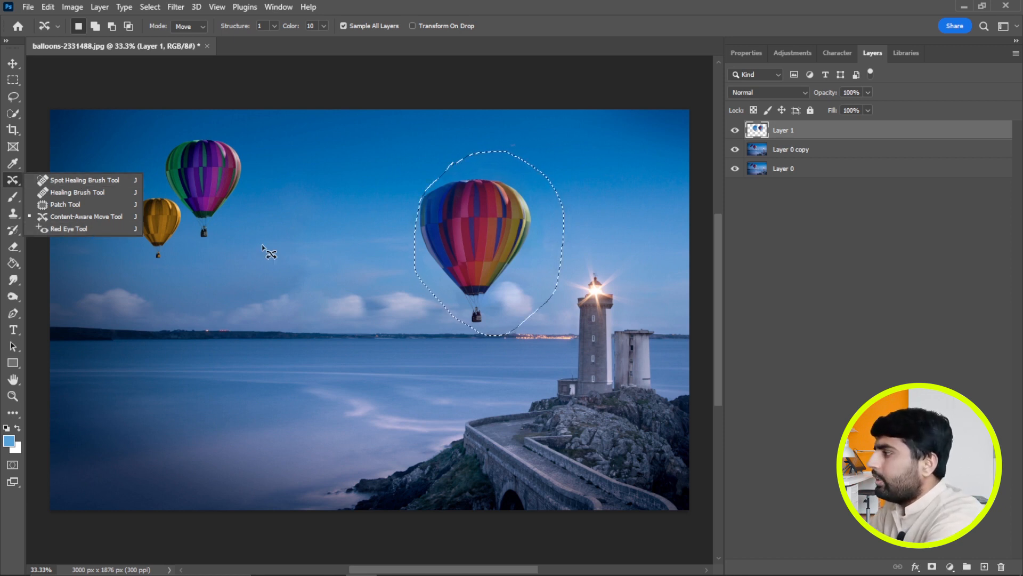
pyautogui.press('Escape')
pyautogui.press('v')
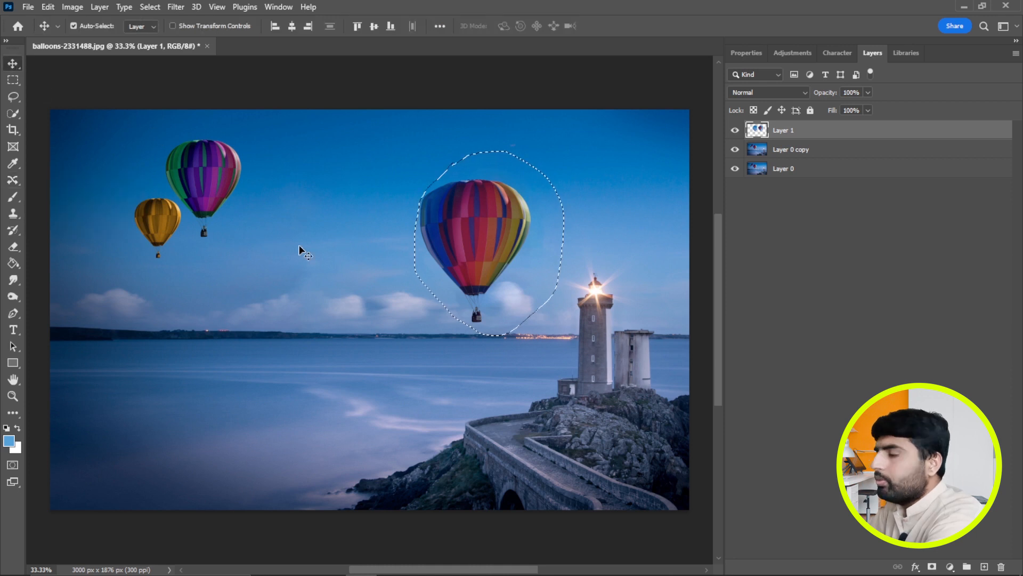